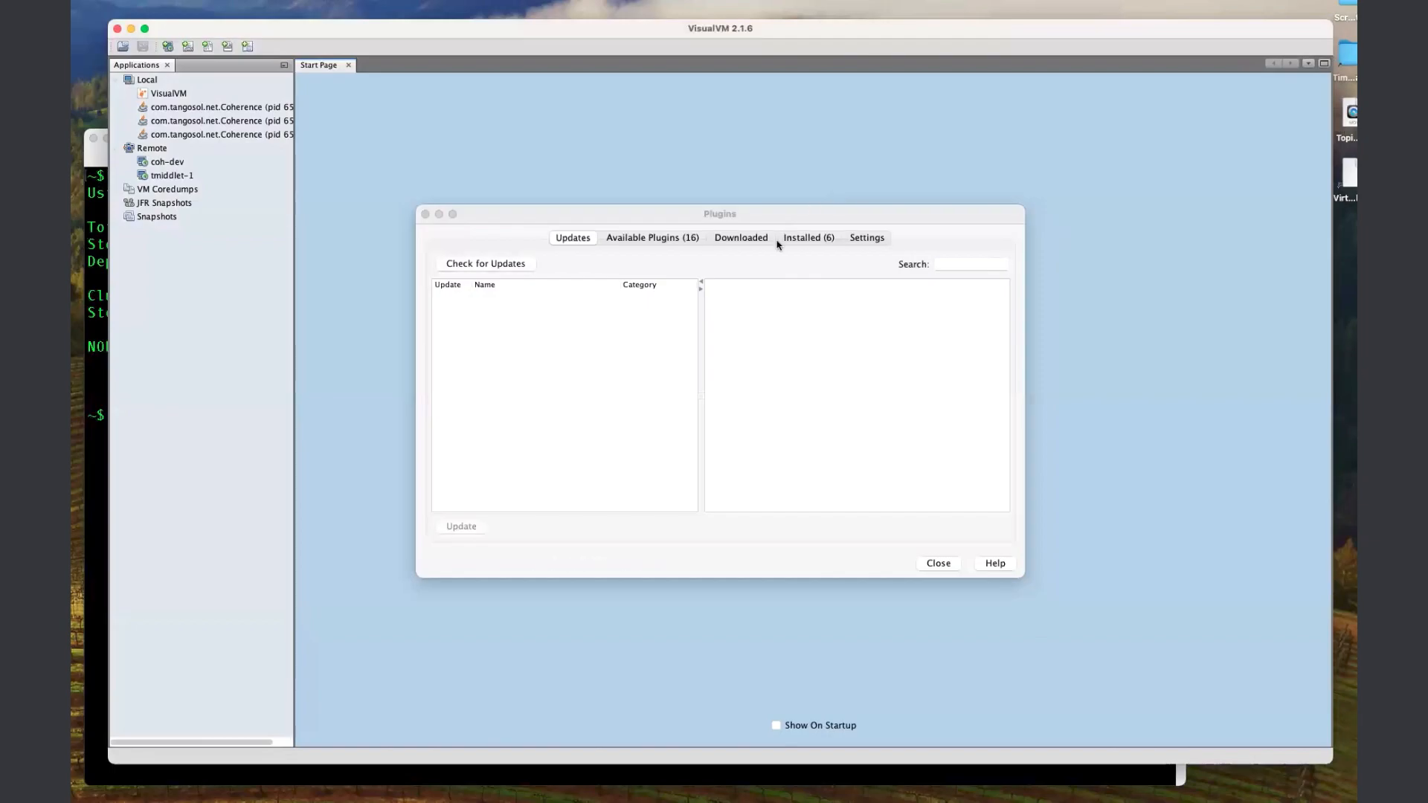
Install the VisualVM-Coherence plugin from the available plugins, accepting its licence, then collapse the Coherence Clusters node and close the plugin manager.
left_click(636, 240)
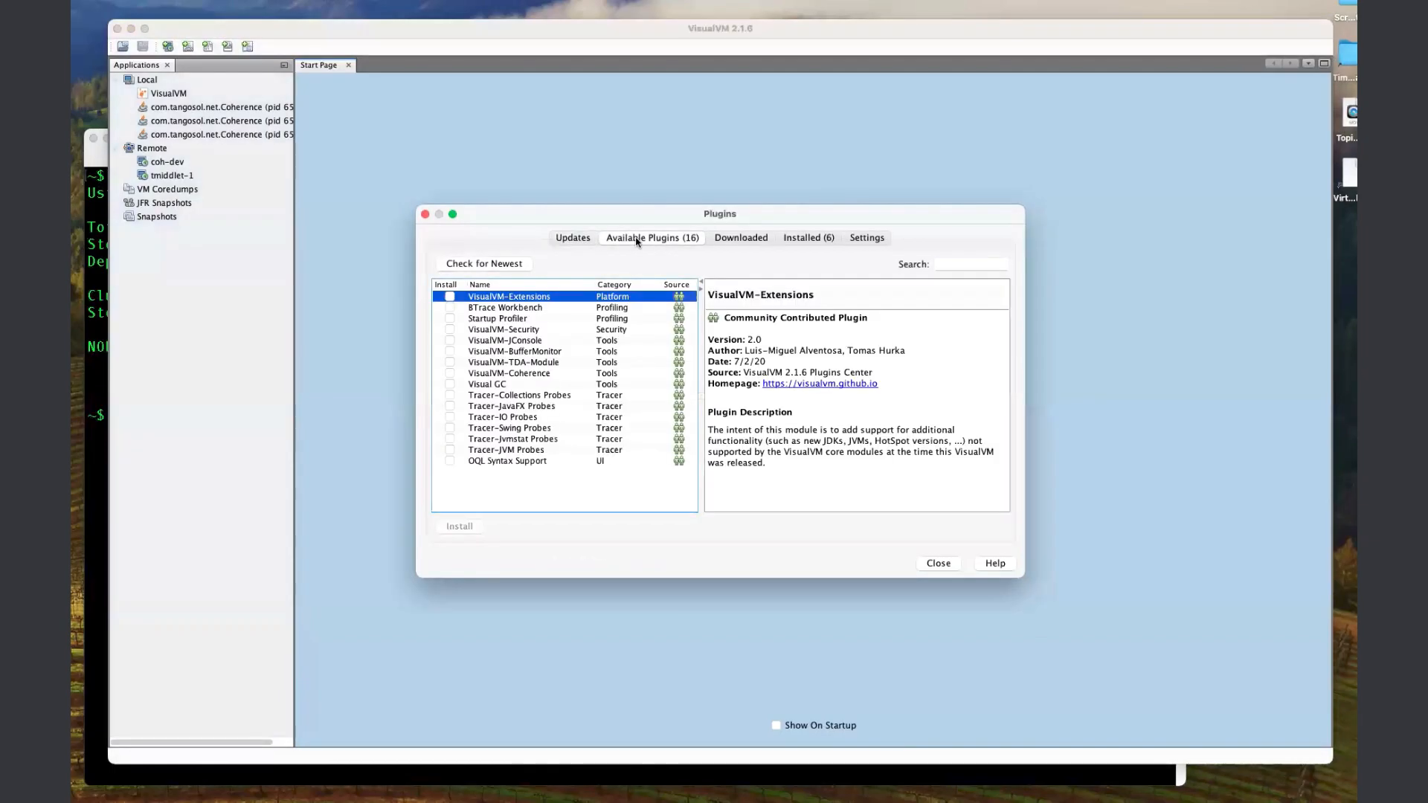
left_click(449, 373)
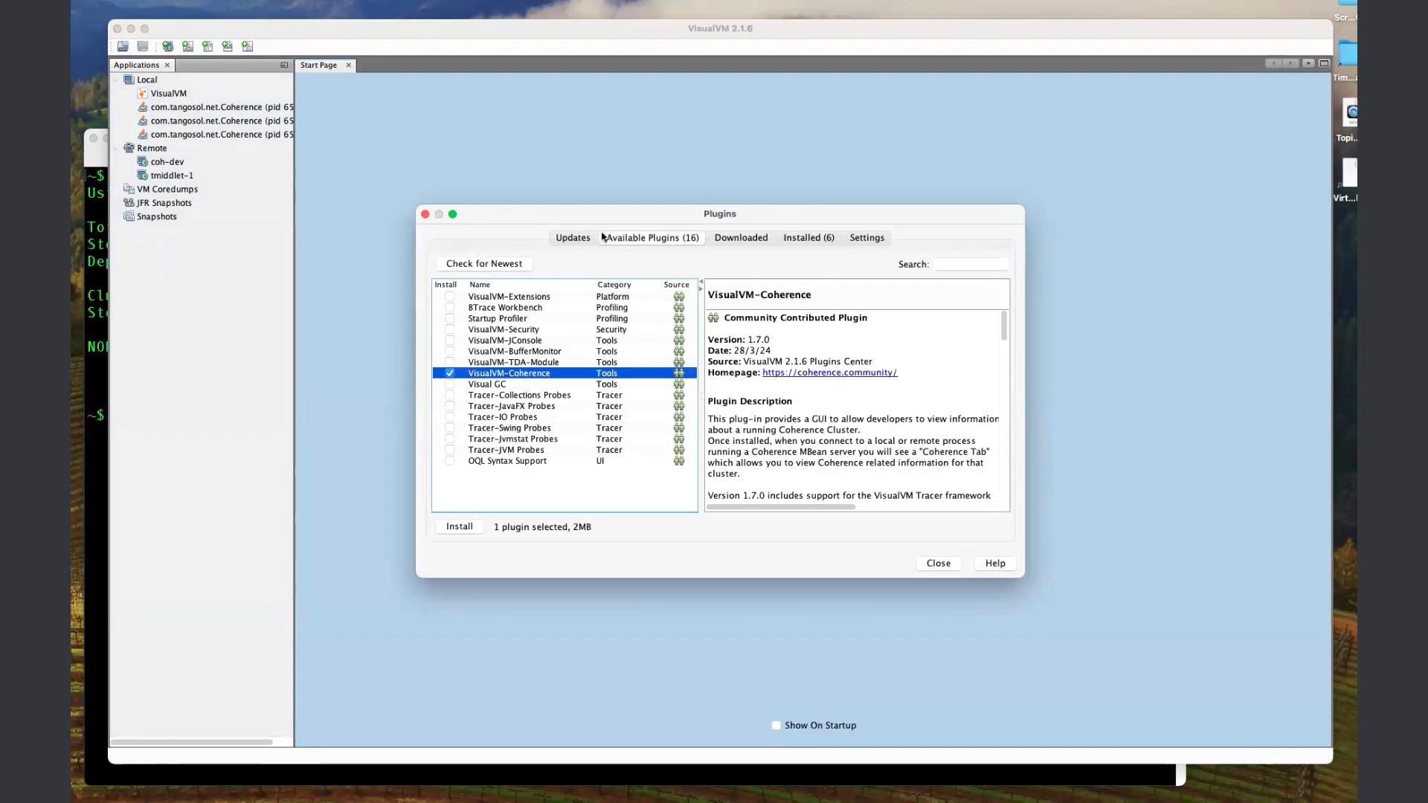
left_click(459, 527)
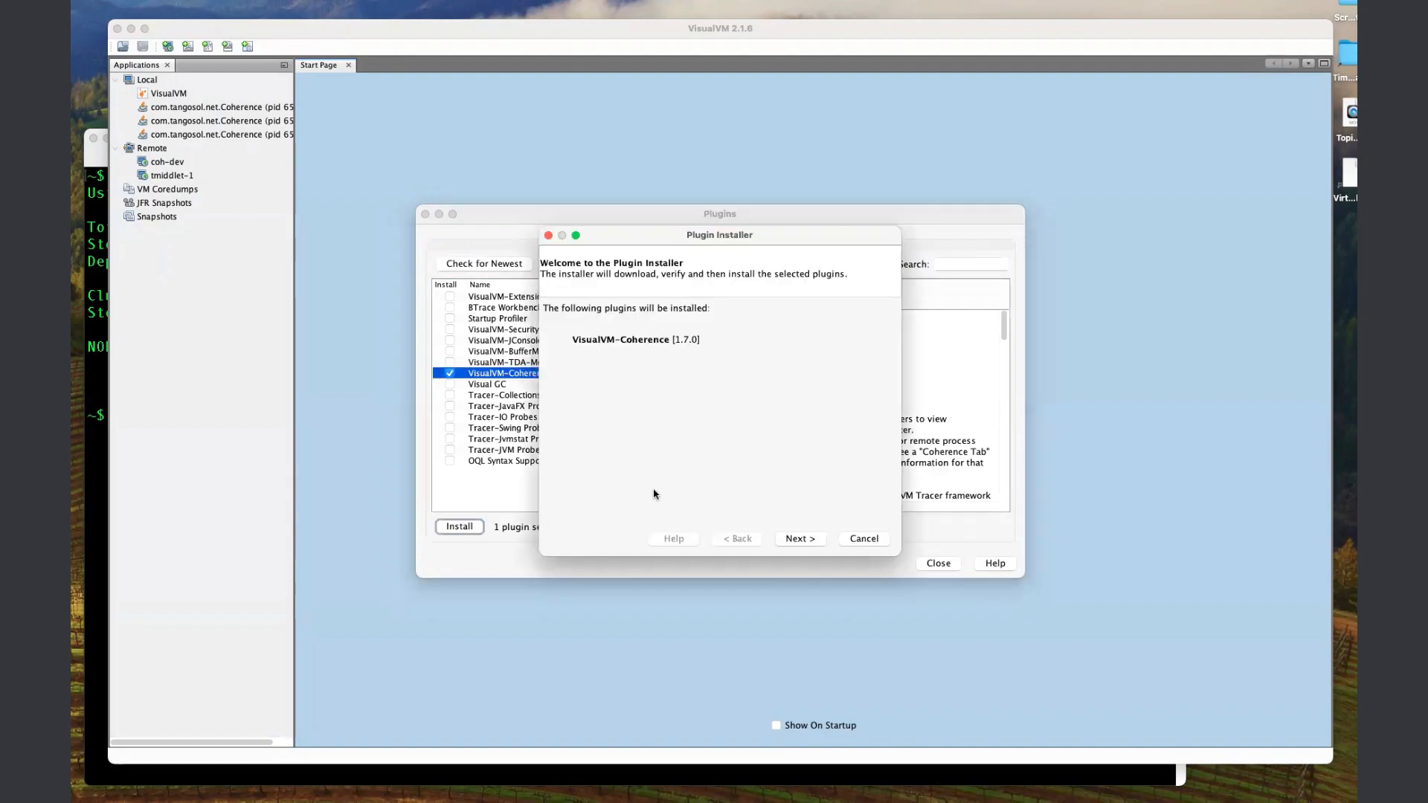
left_click(779, 540)
left_click(728, 506)
left_click(789, 540)
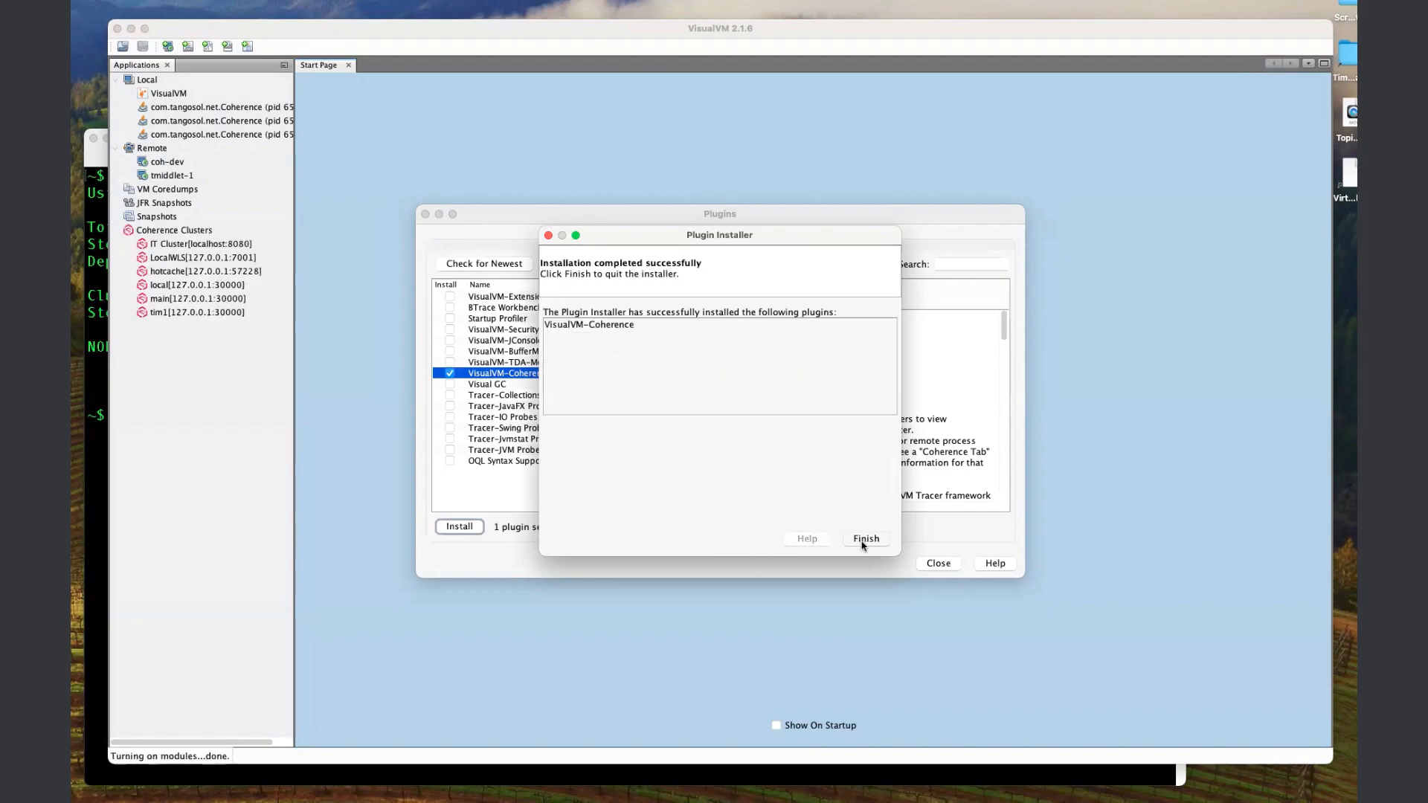
left_click(863, 539)
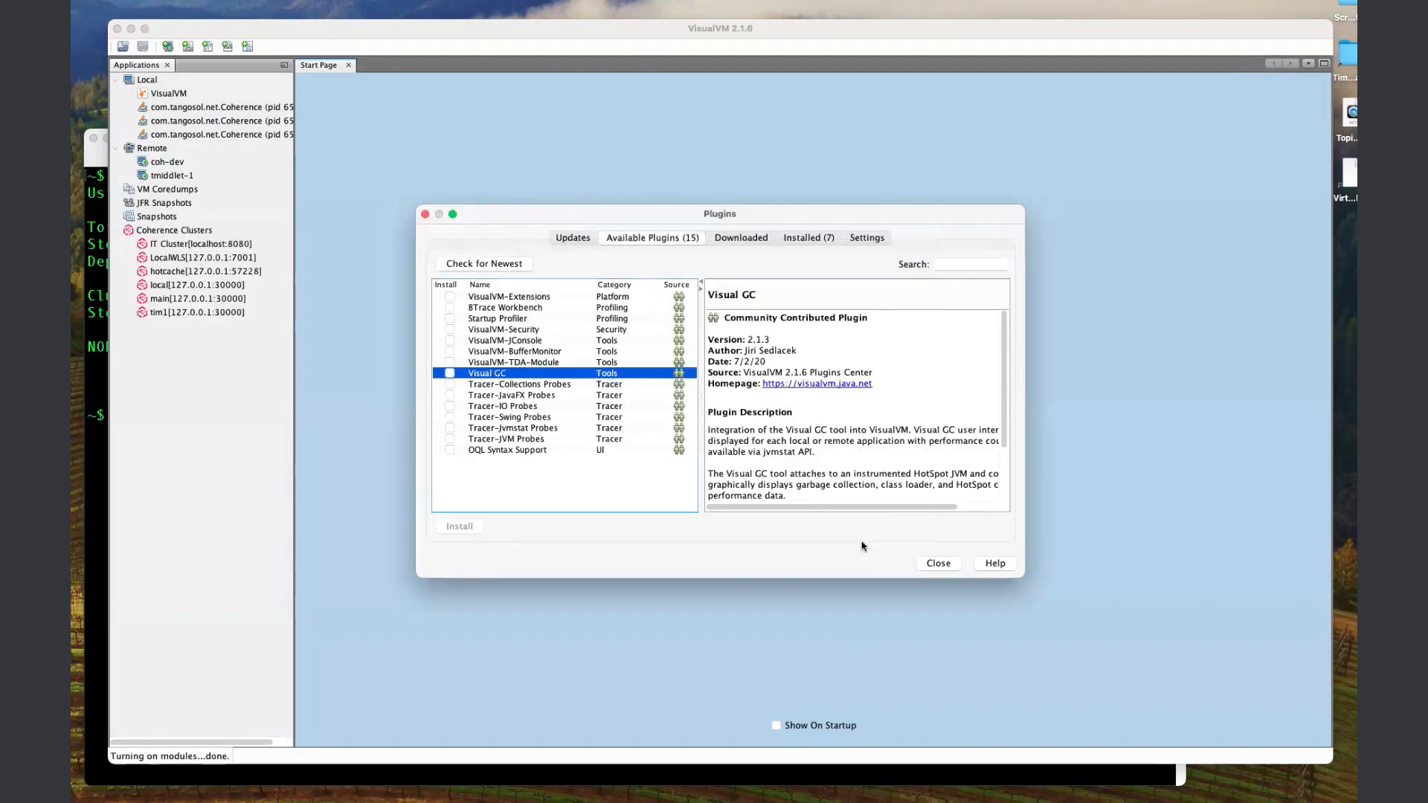
left_click(117, 232)
left_click(936, 563)
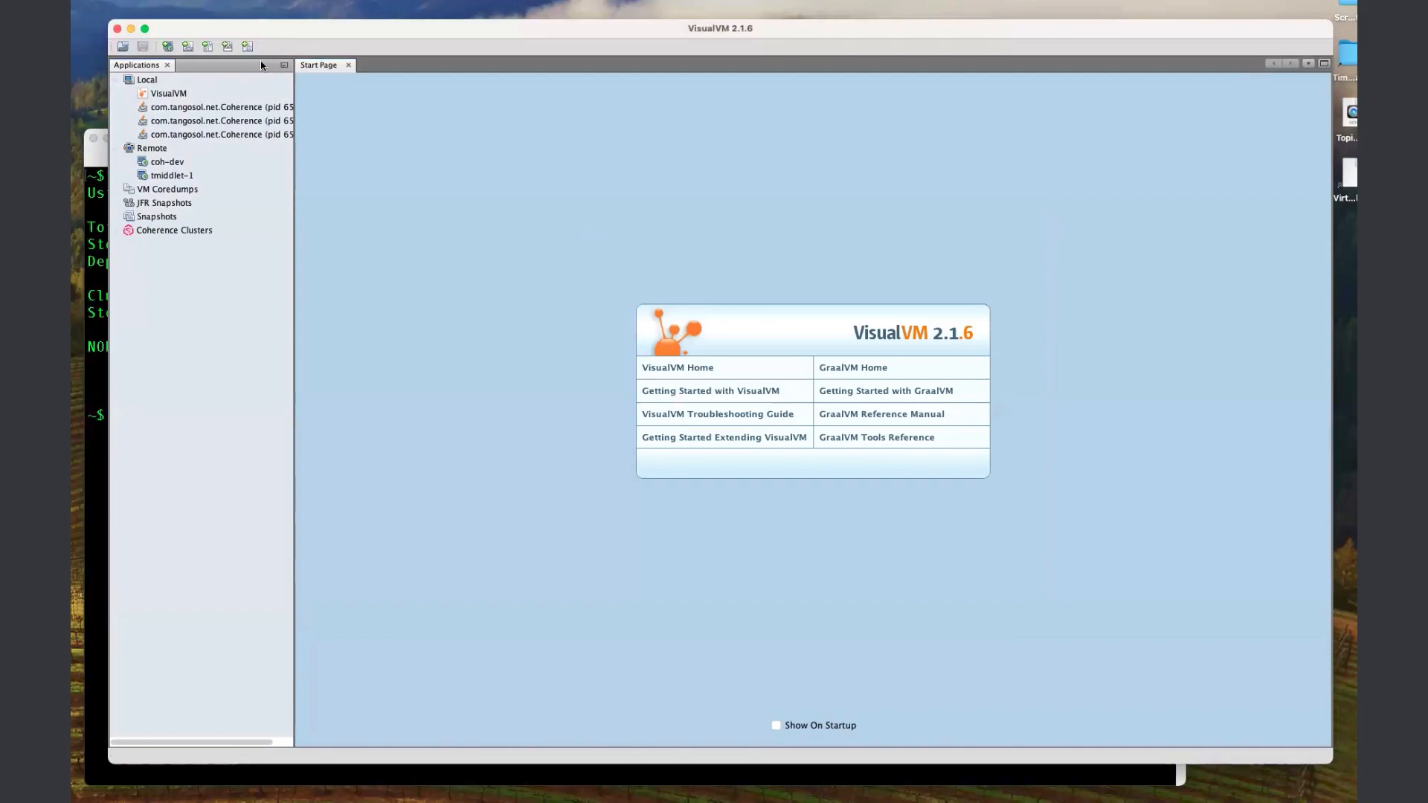
Open the first local com.tangosol.net.Coherence process and display its Oracle Coherence cluster overview.
left_click(223, 107)
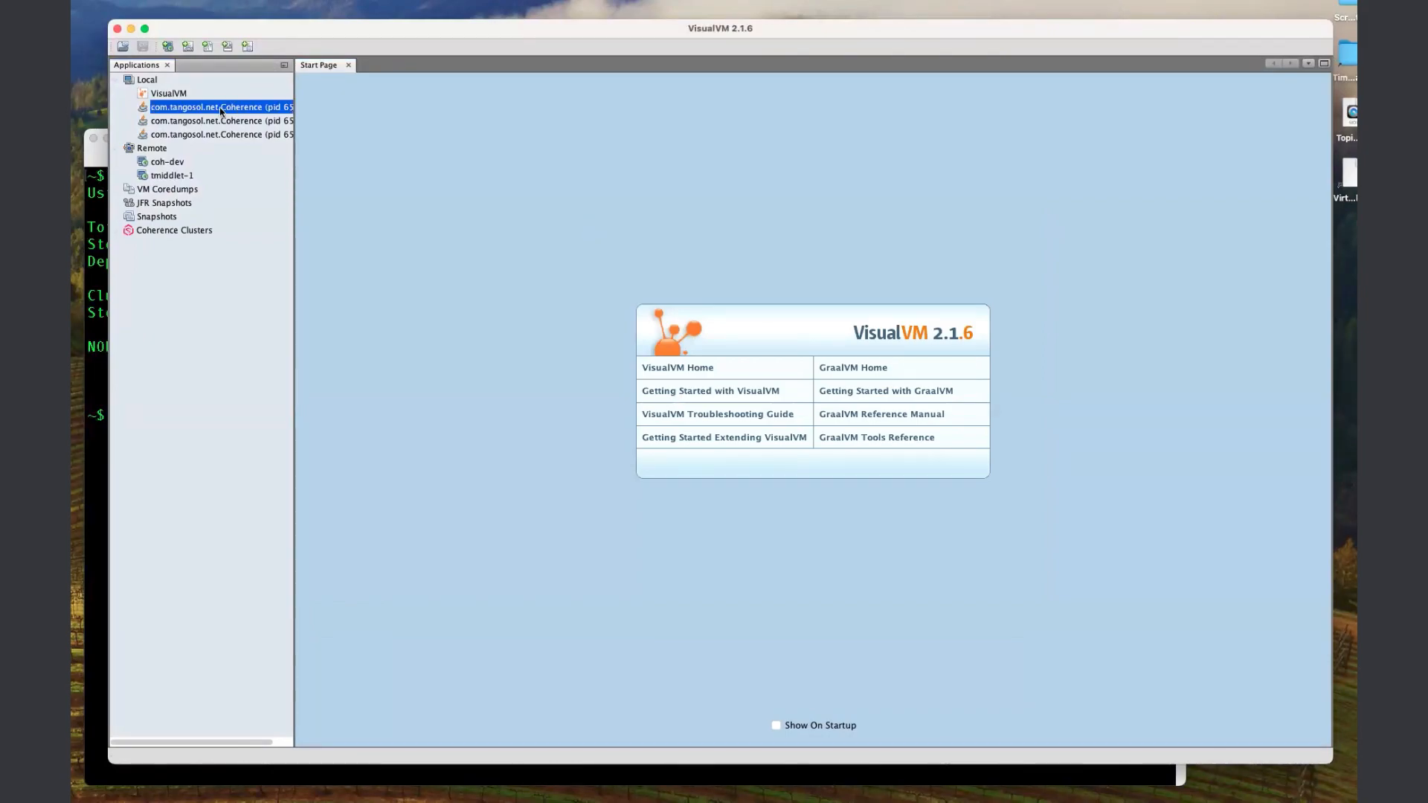
right_click(221, 107)
left_click(253, 120)
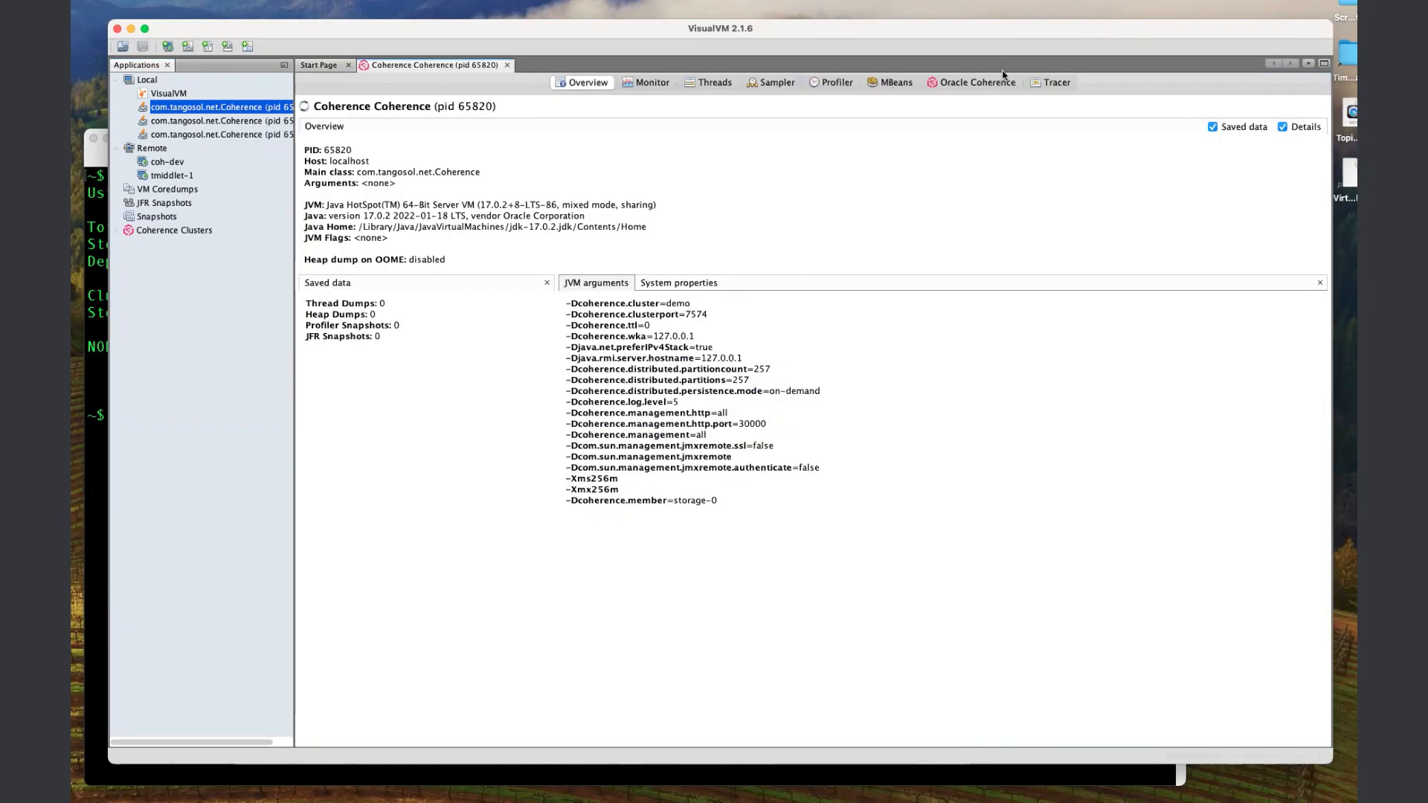
left_click(966, 86)
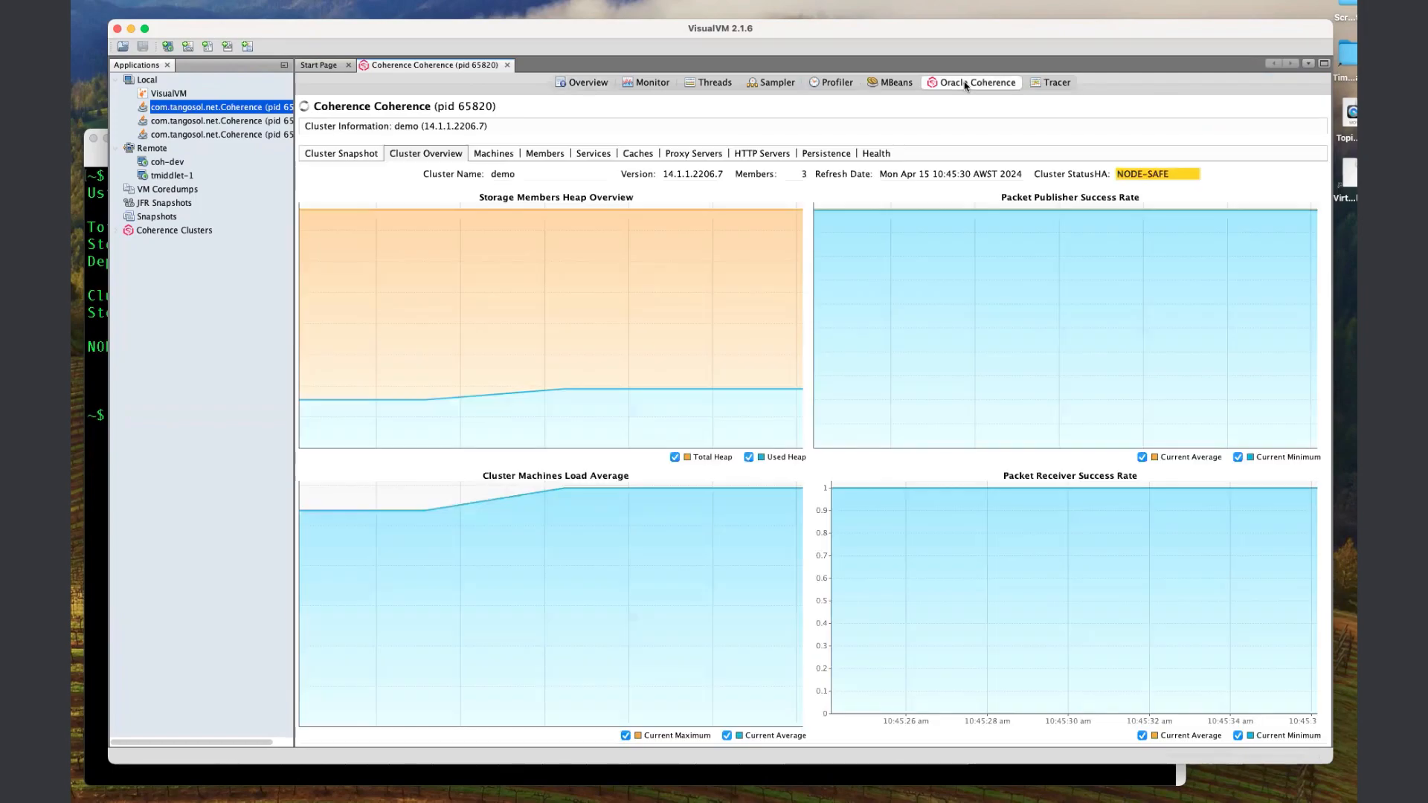
mouse_move(686, 217)
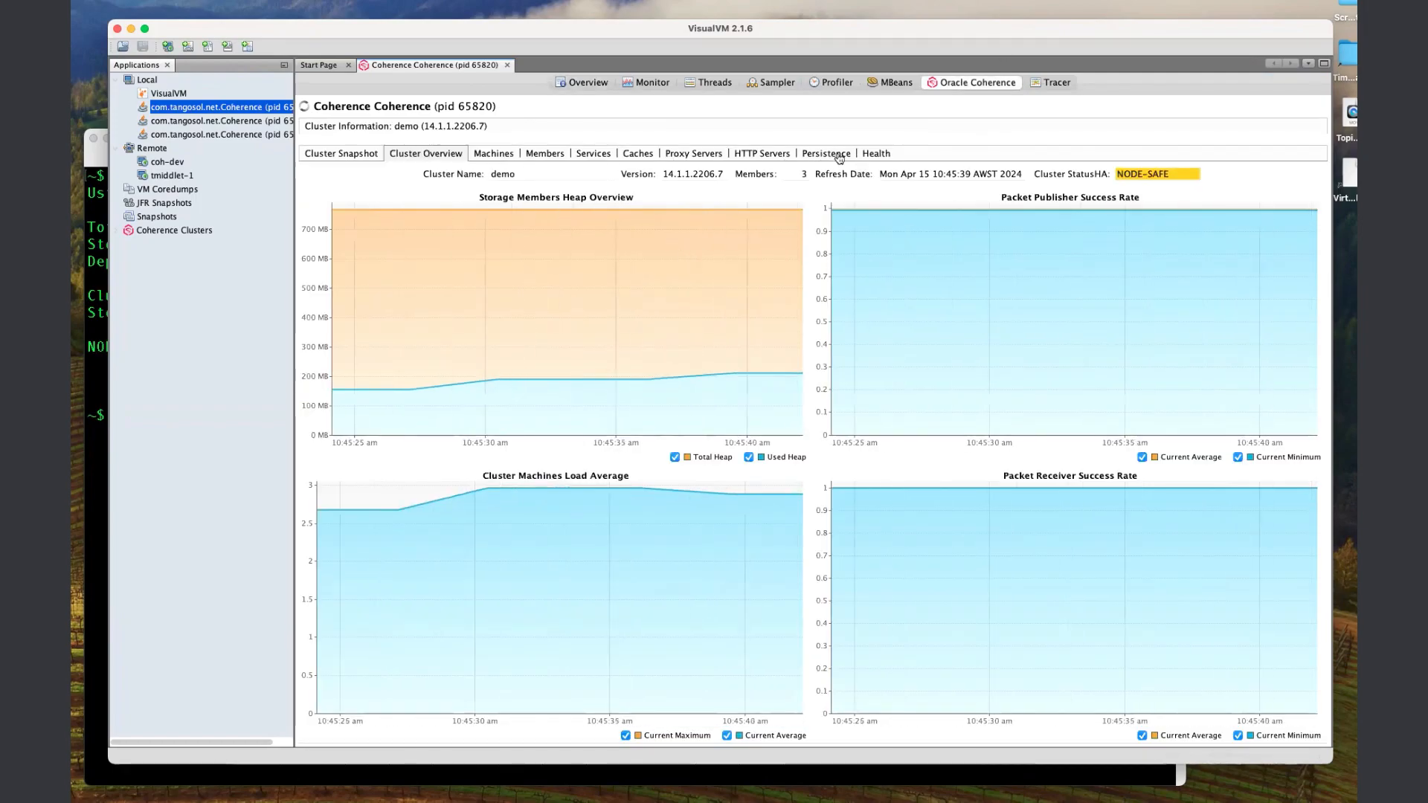
Examine the cluster's machines, members, services, caches, proxy servers, HTTP servers and health, and return to the cluster overview.
left_click(492, 154)
left_click(544, 154)
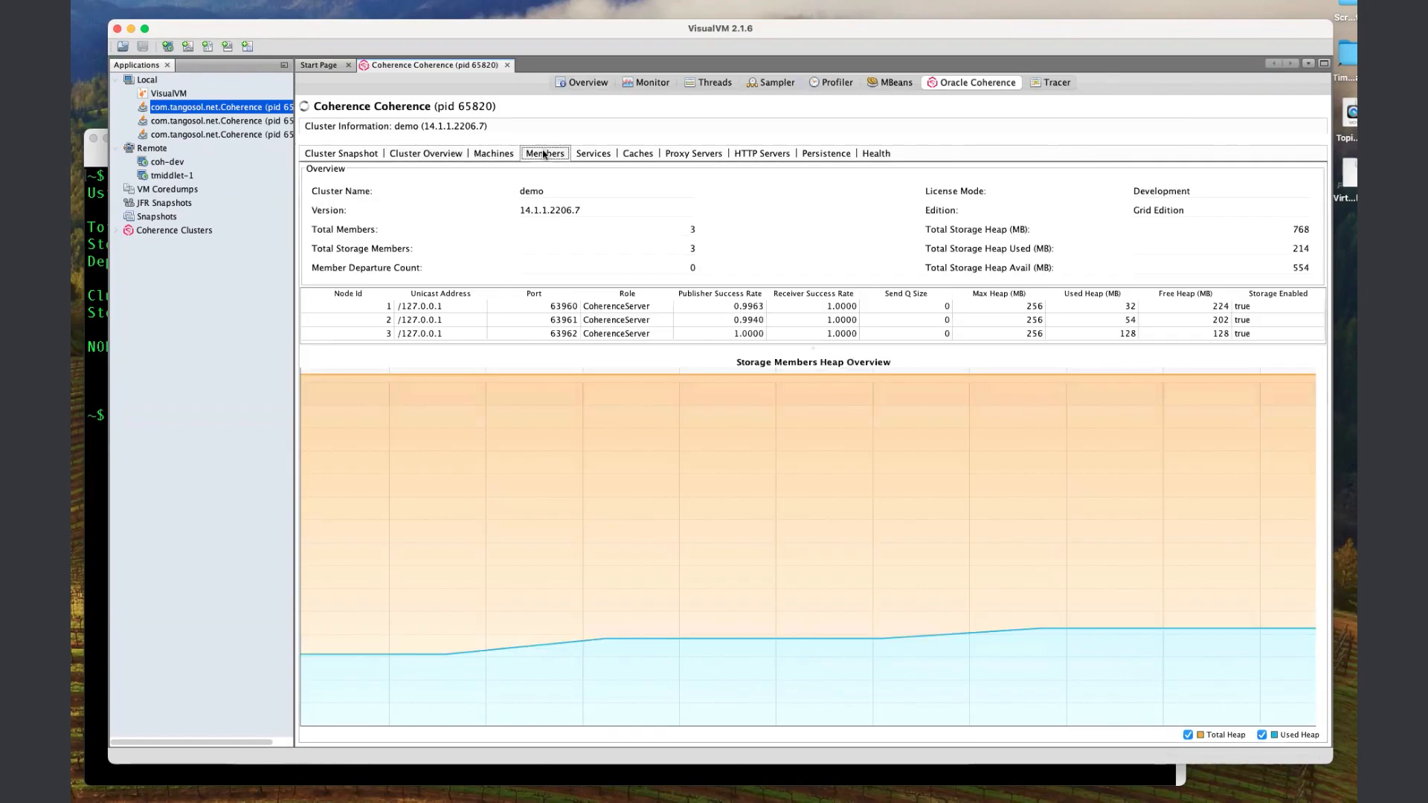
left_click(589, 154)
left_click(646, 155)
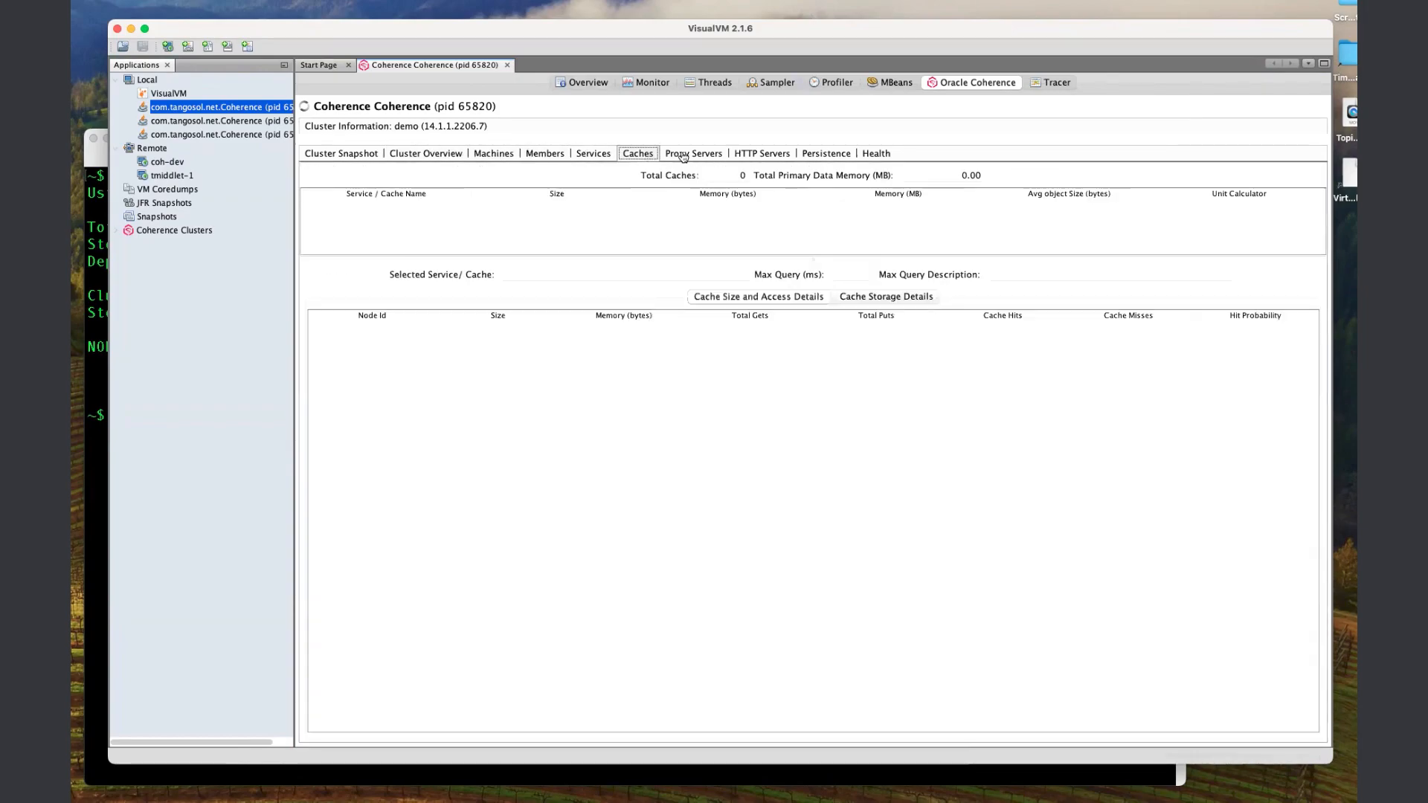
left_click(690, 154)
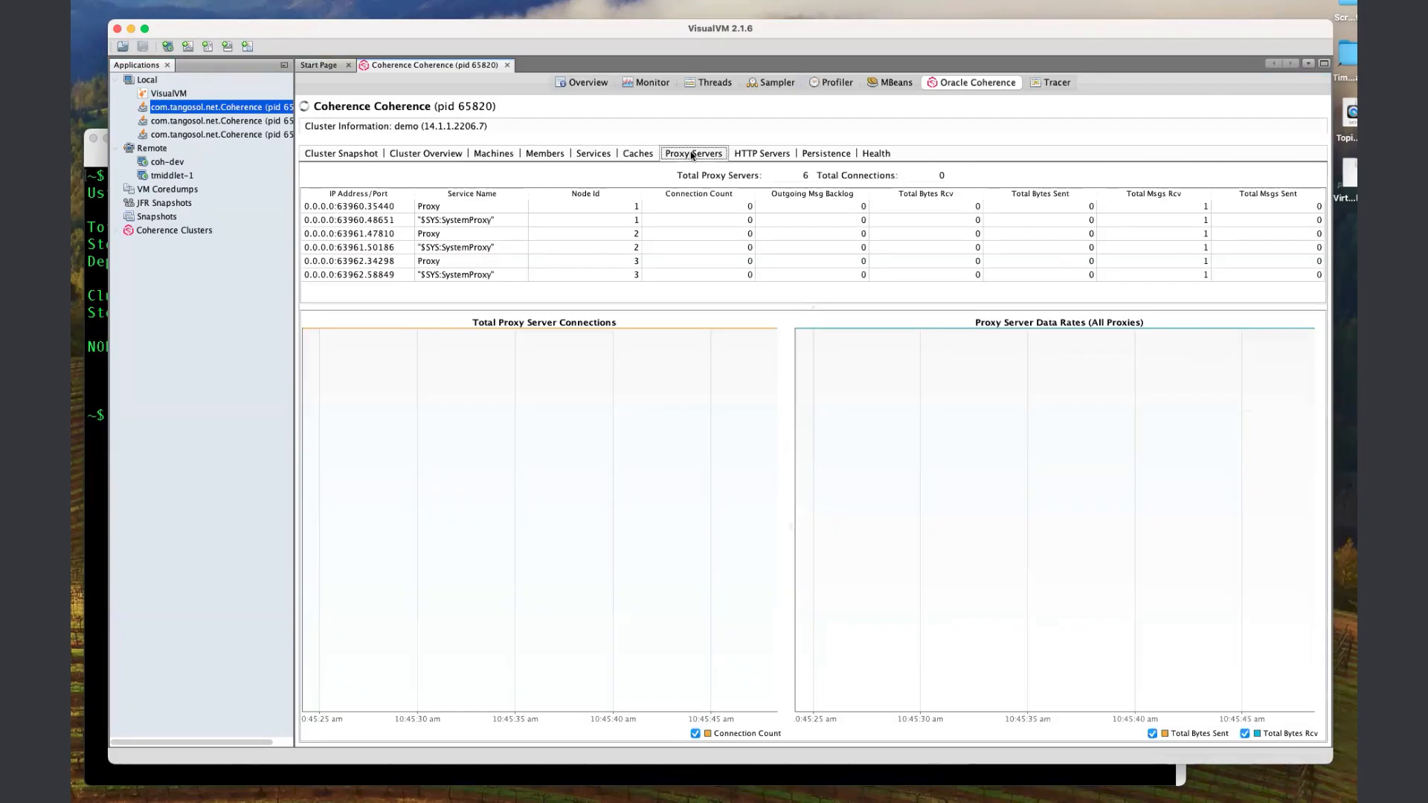
left_click(765, 155)
left_click(878, 154)
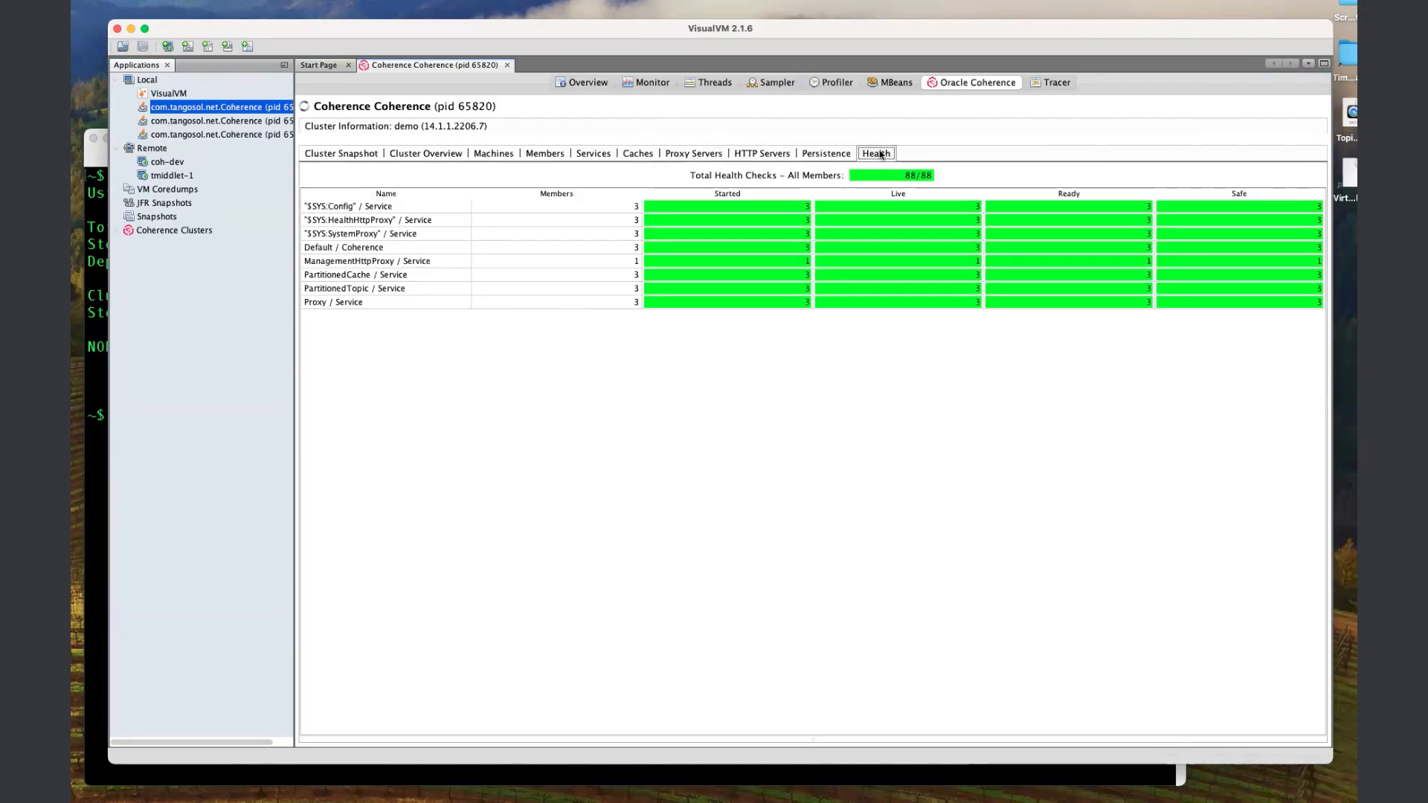
left_click(444, 154)
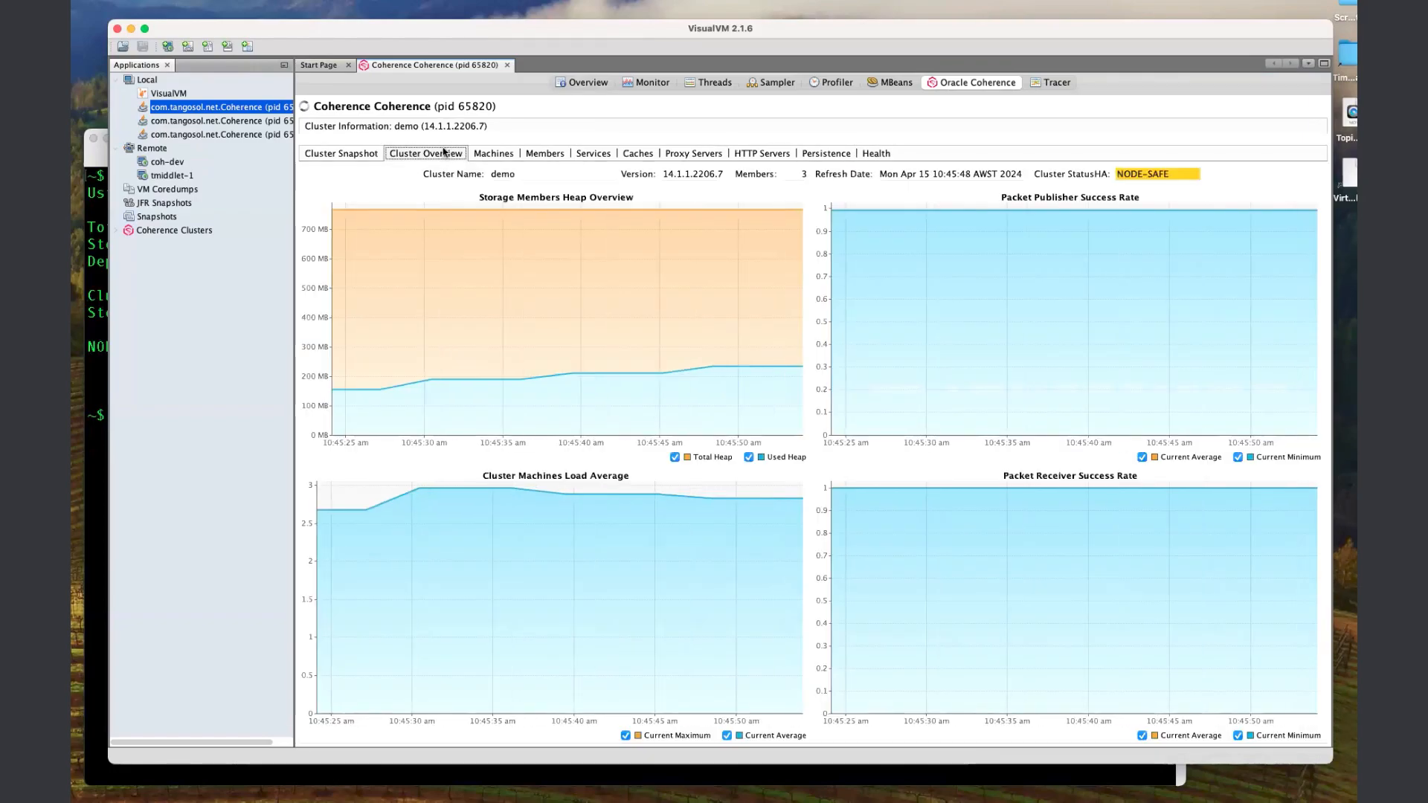
Open the Tracer and review the probes offered for Coherence Cluster Overview, Coherence Services - Overall and Coherence Caches - Overall.
left_click(1048, 85)
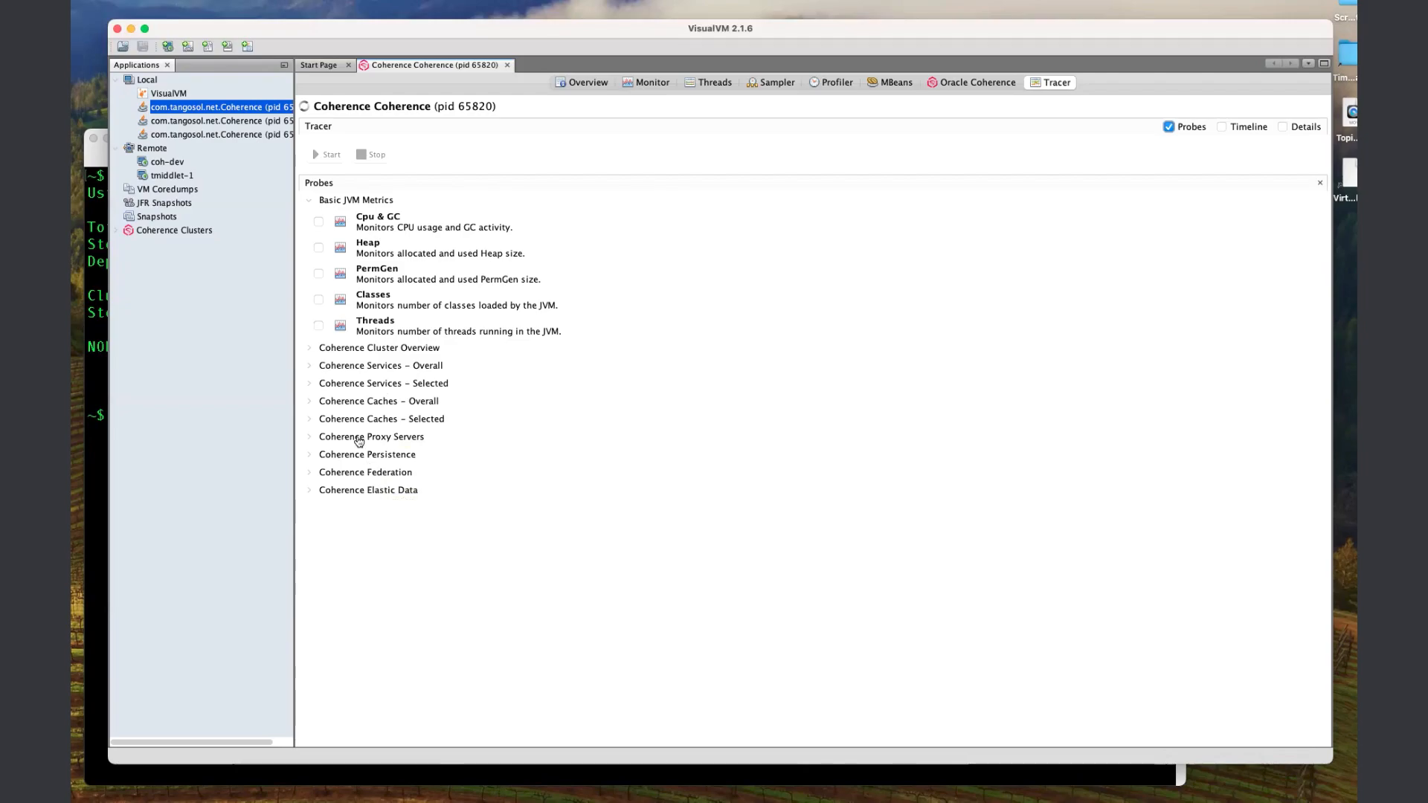
left_click(338, 349)
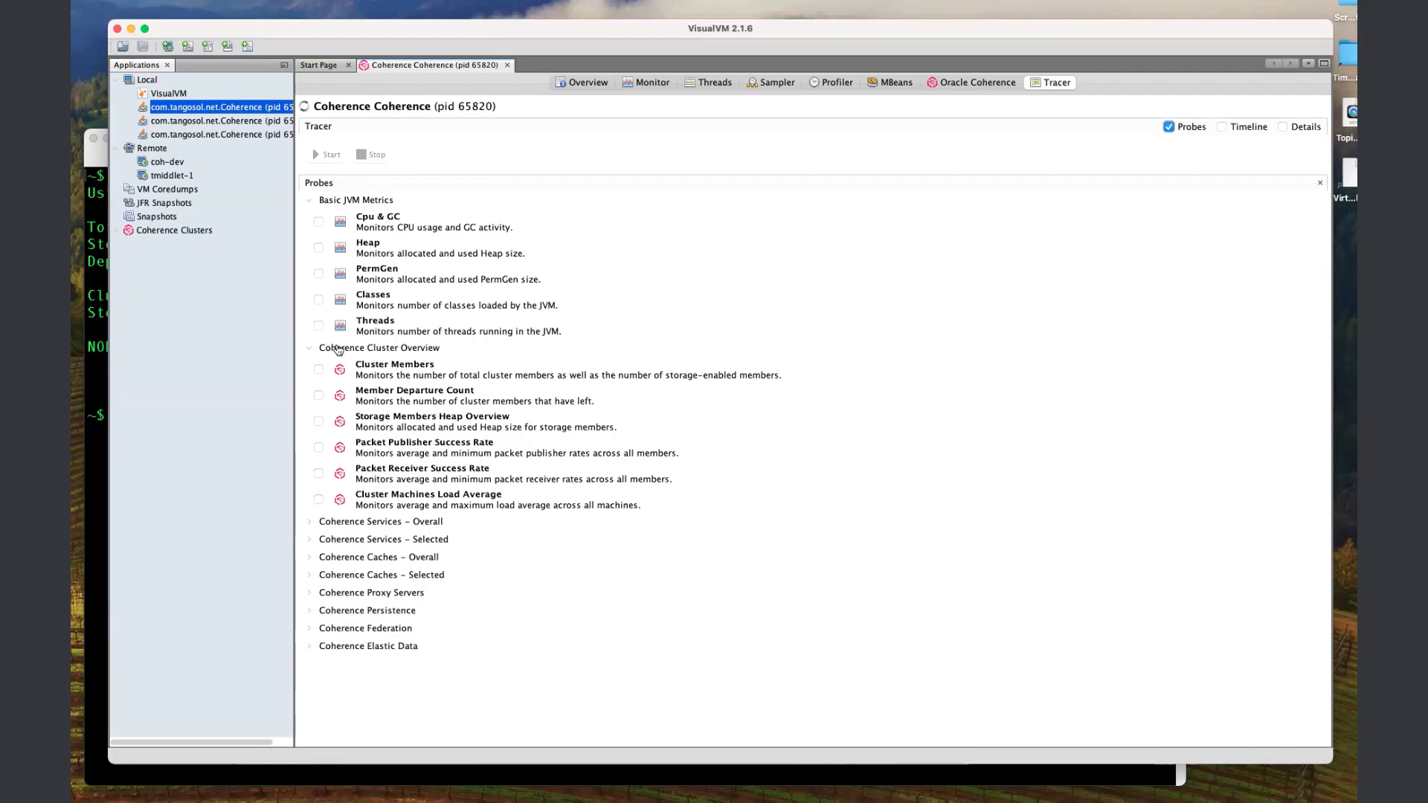
left_click(338, 349)
left_click(340, 366)
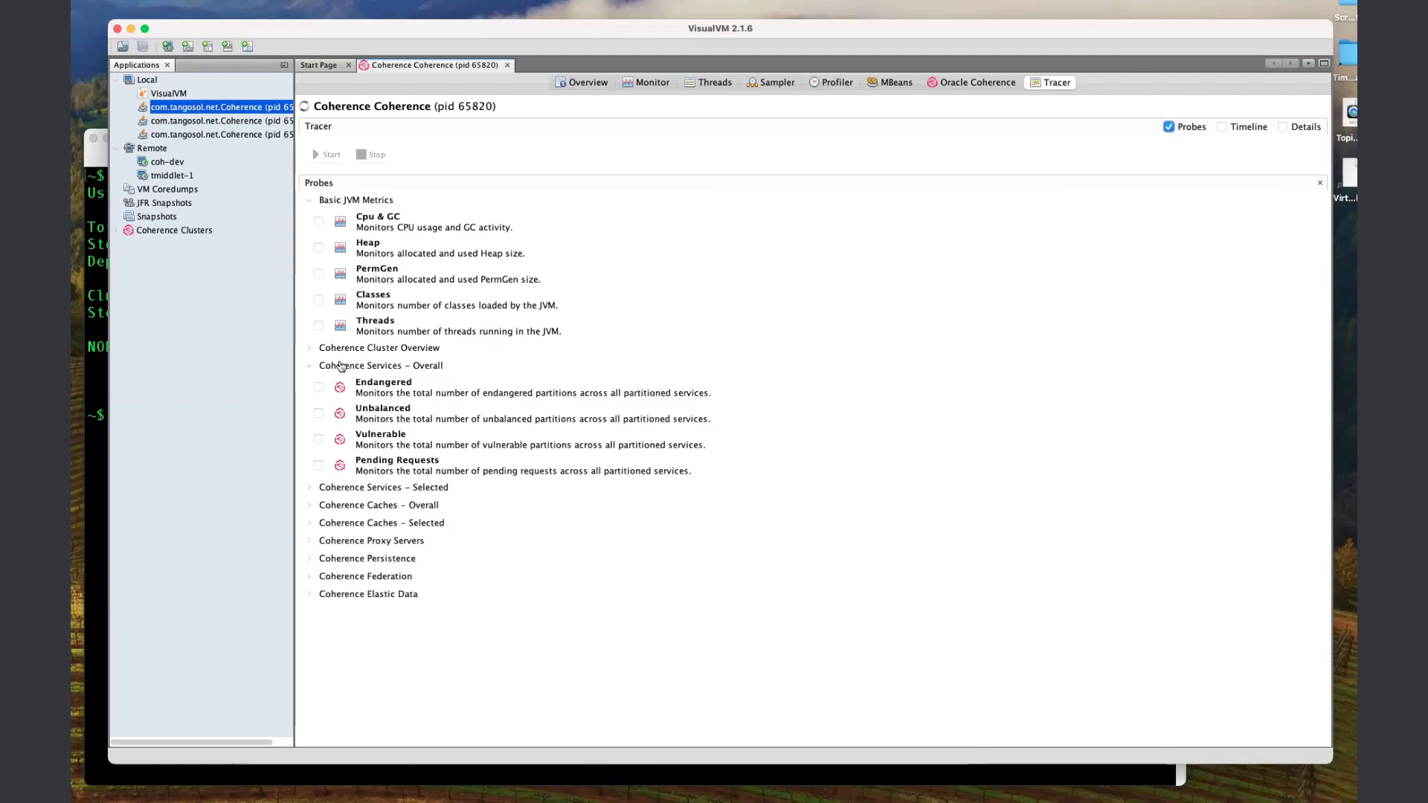
left_click(339, 365)
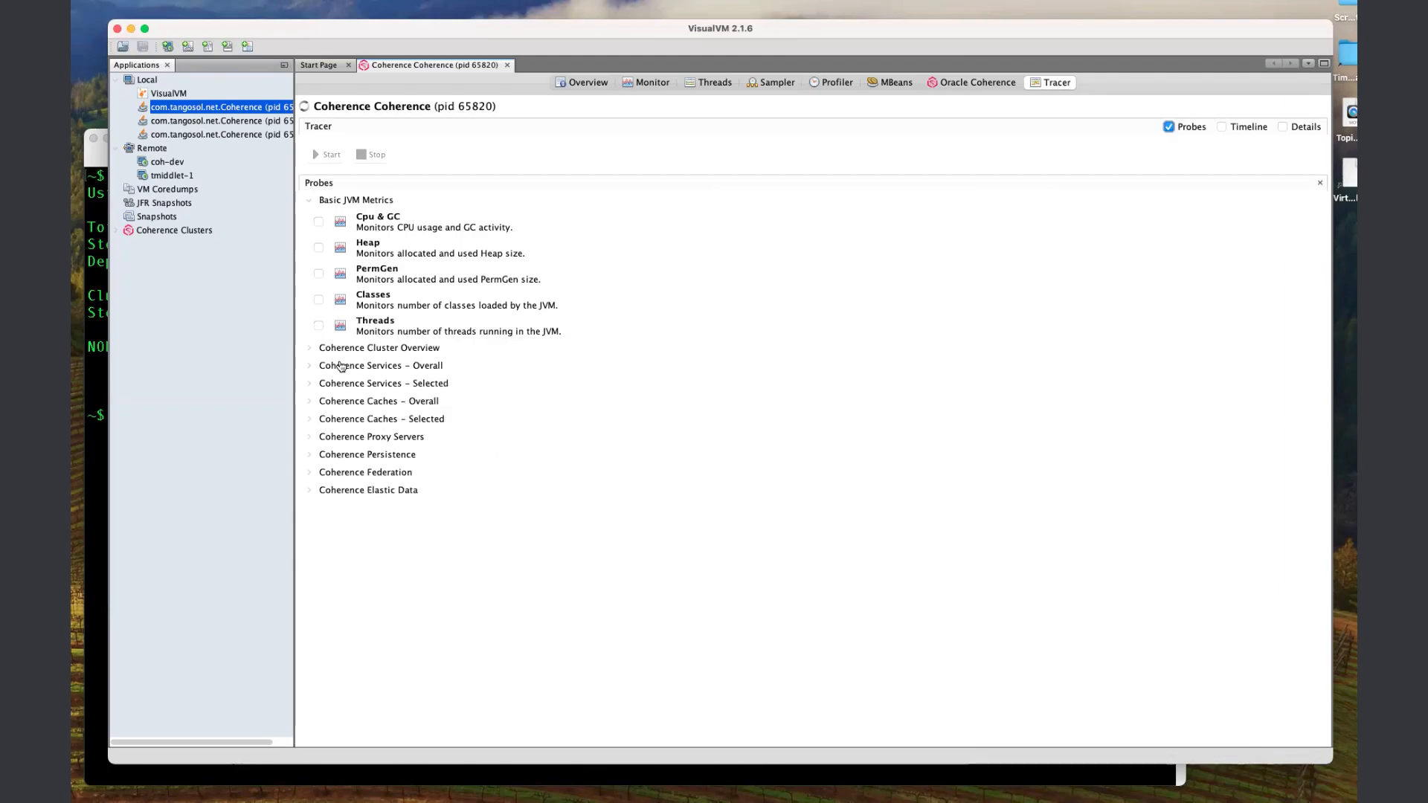
left_click(369, 404)
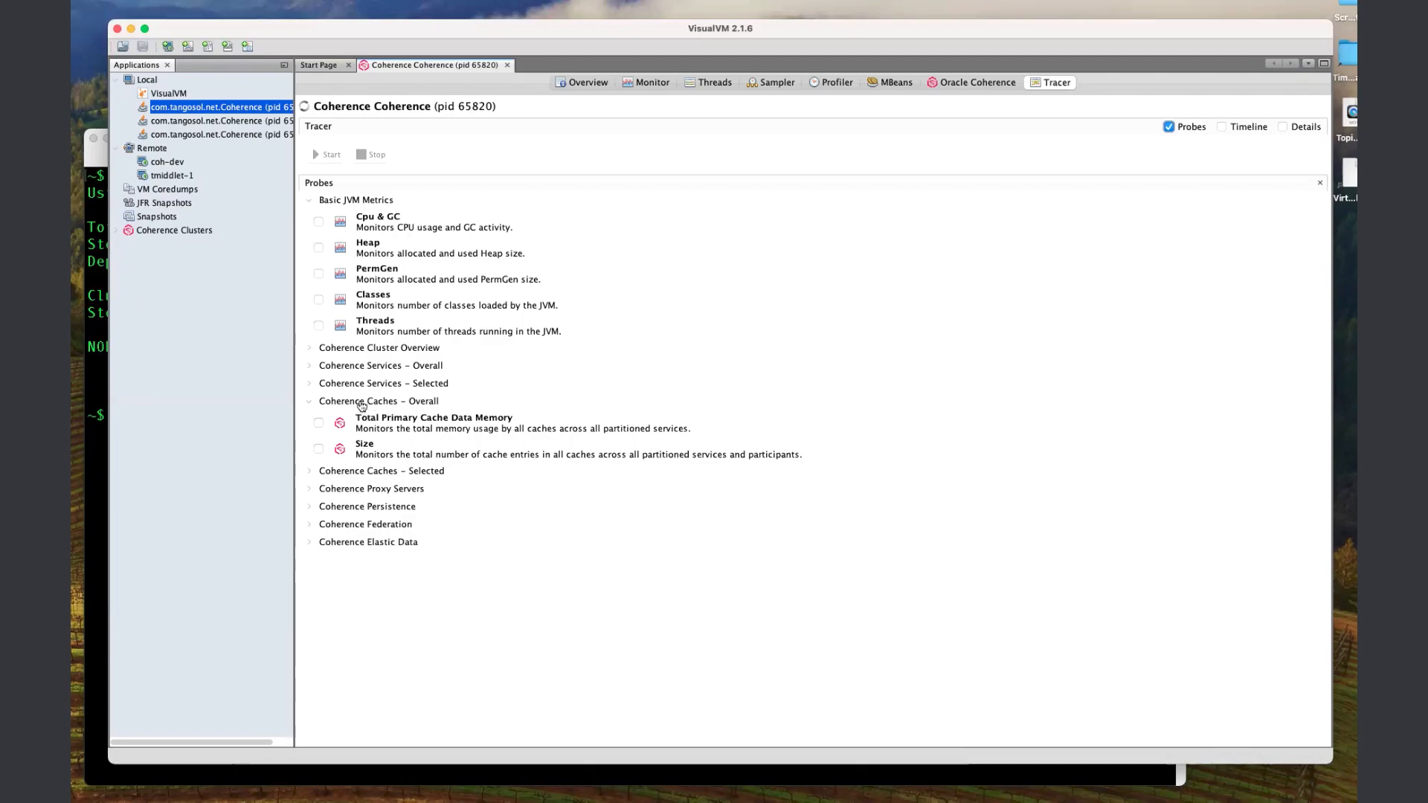
left_click(362, 404)
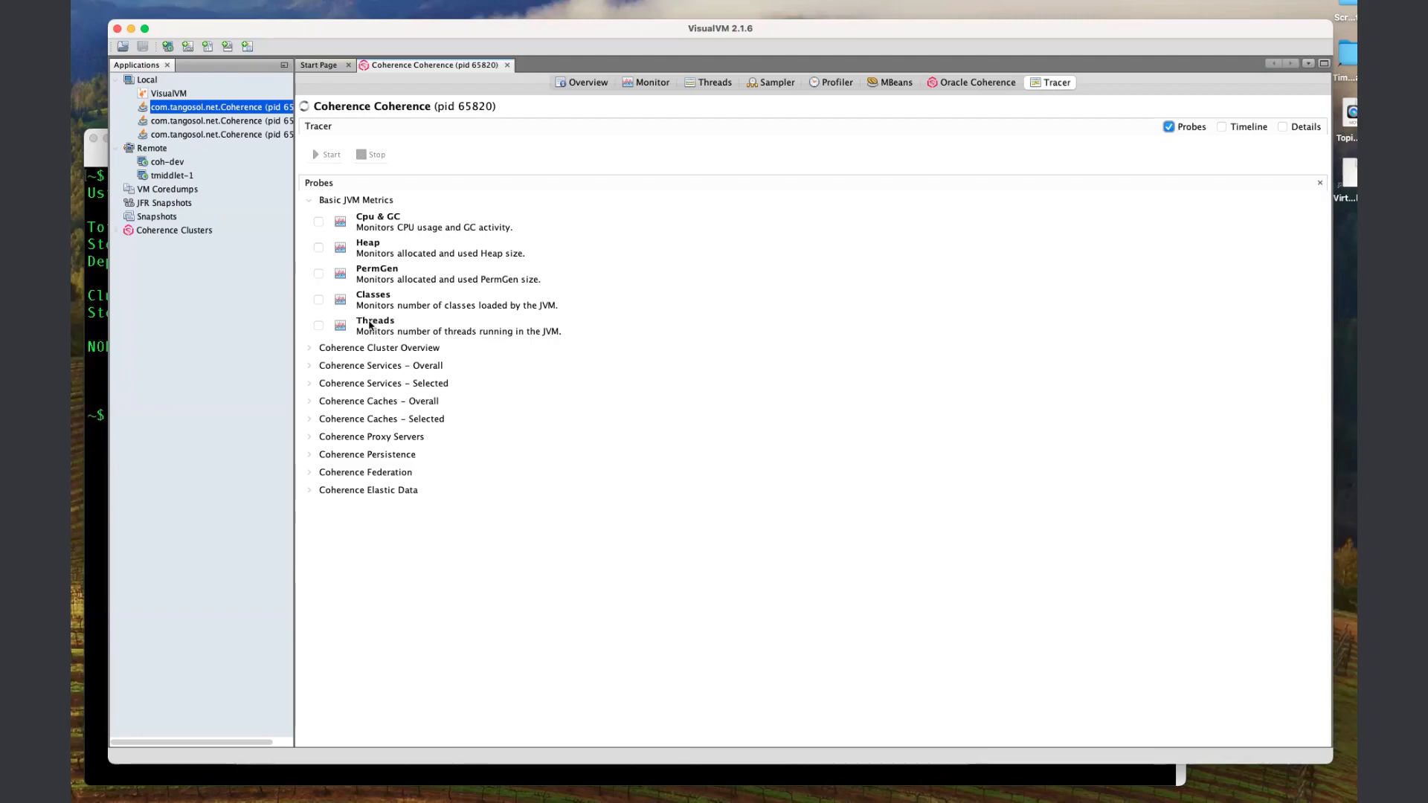
Enable the Cluster Members, Member Departure Count and Storage Members Heap Overview probes for the Coherence cluster.
left_click(332, 350)
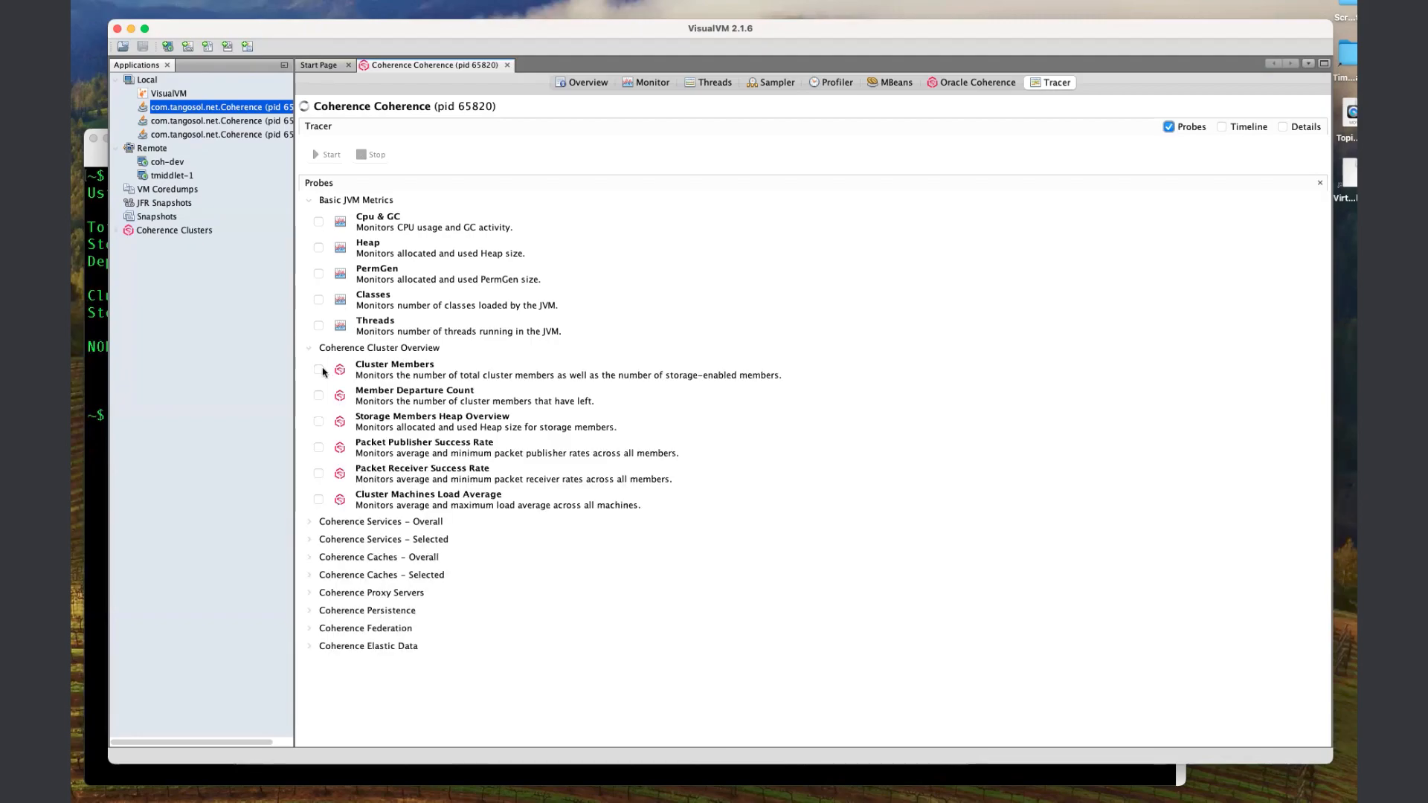
left_click(319, 370)
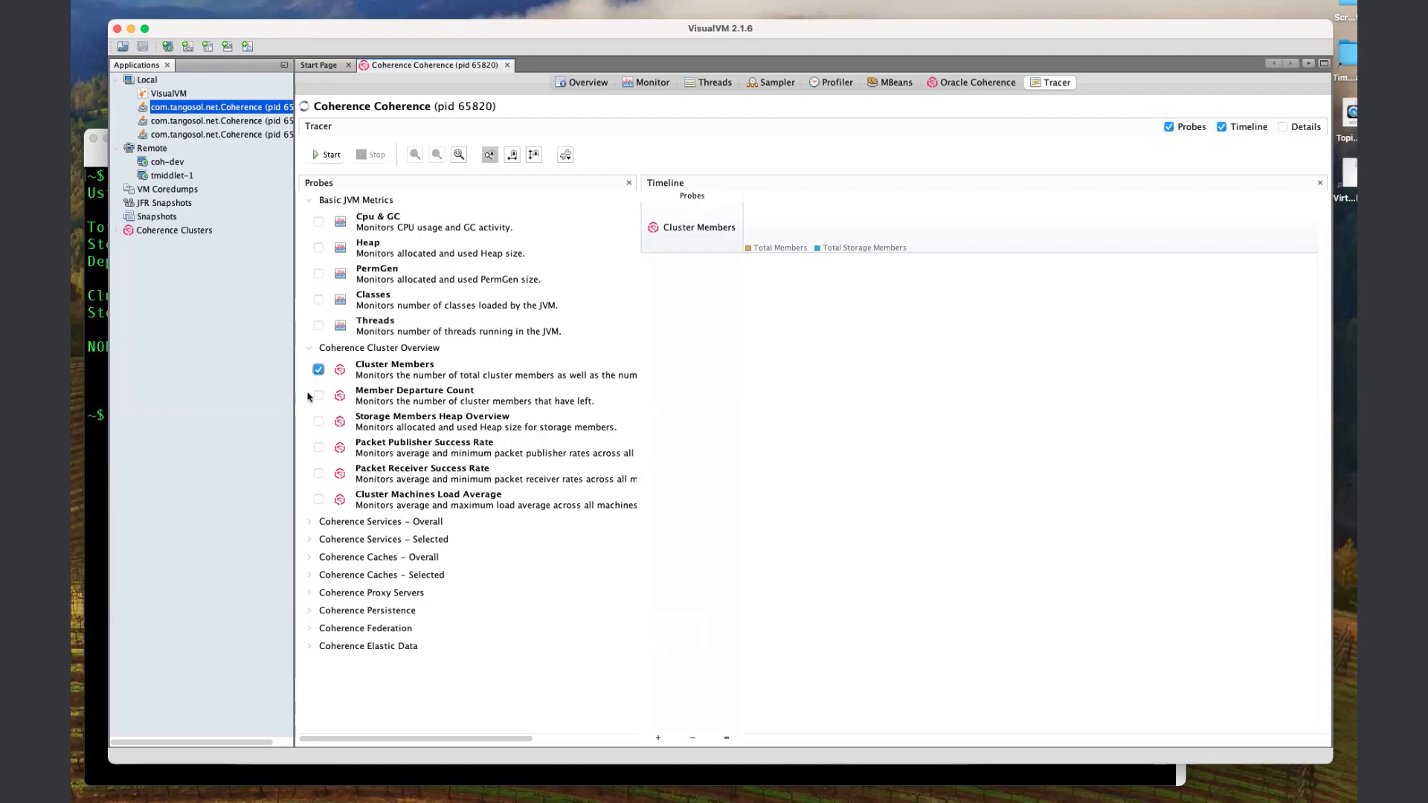
left_click(319, 396)
left_click(318, 422)
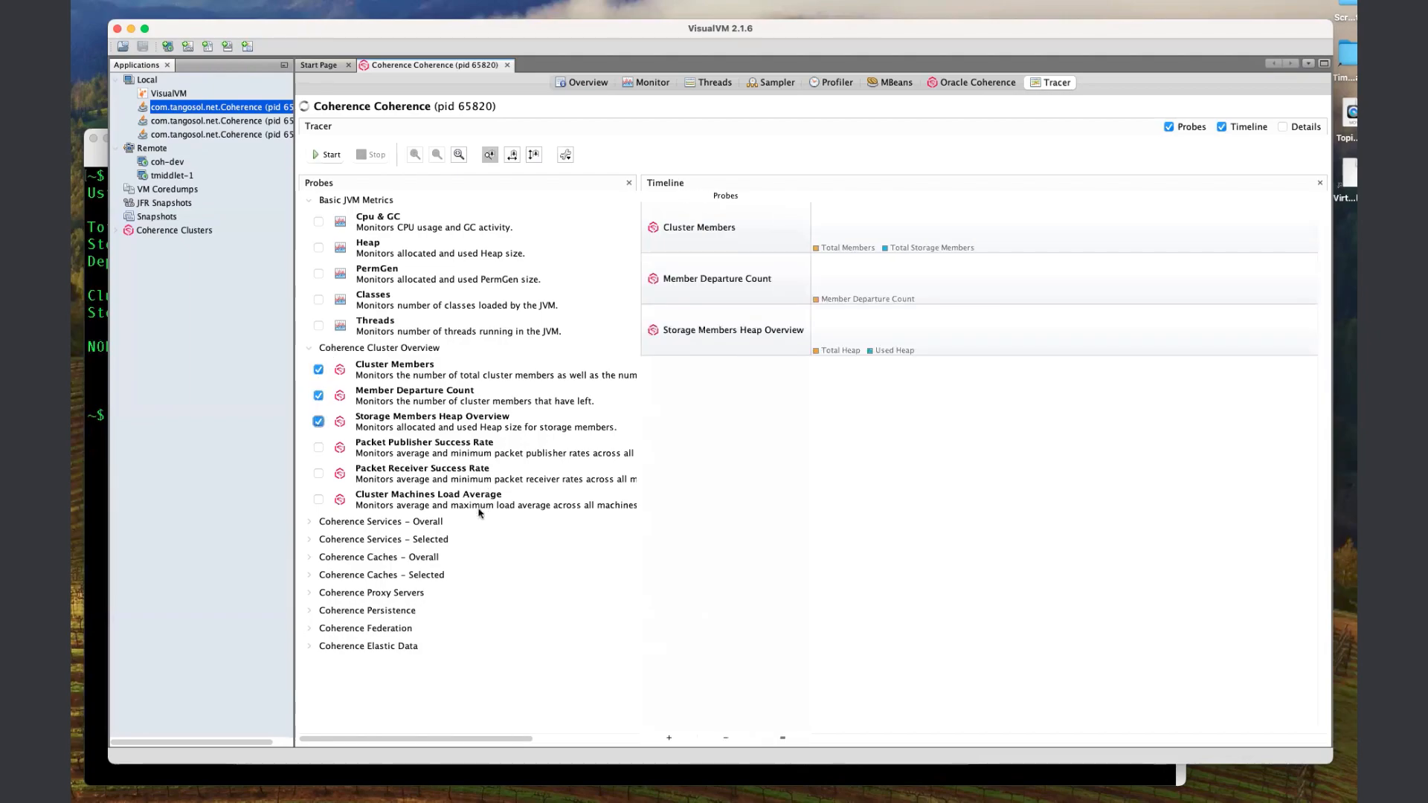
Enable the Total Primary Cache Data Memory and Size probes for Coherence Caches - Overall.
left_click(402, 561)
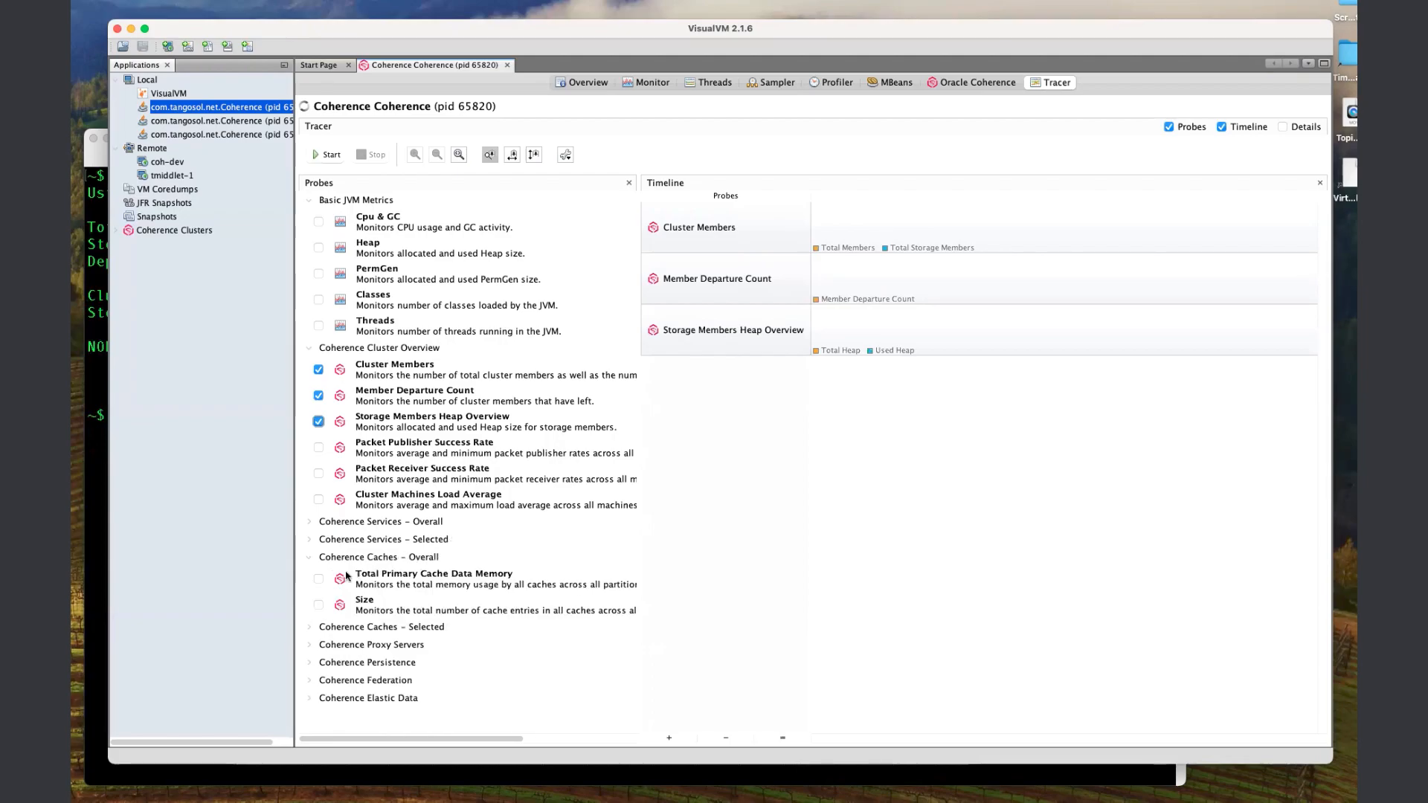
left_click(319, 579)
left_click(318, 605)
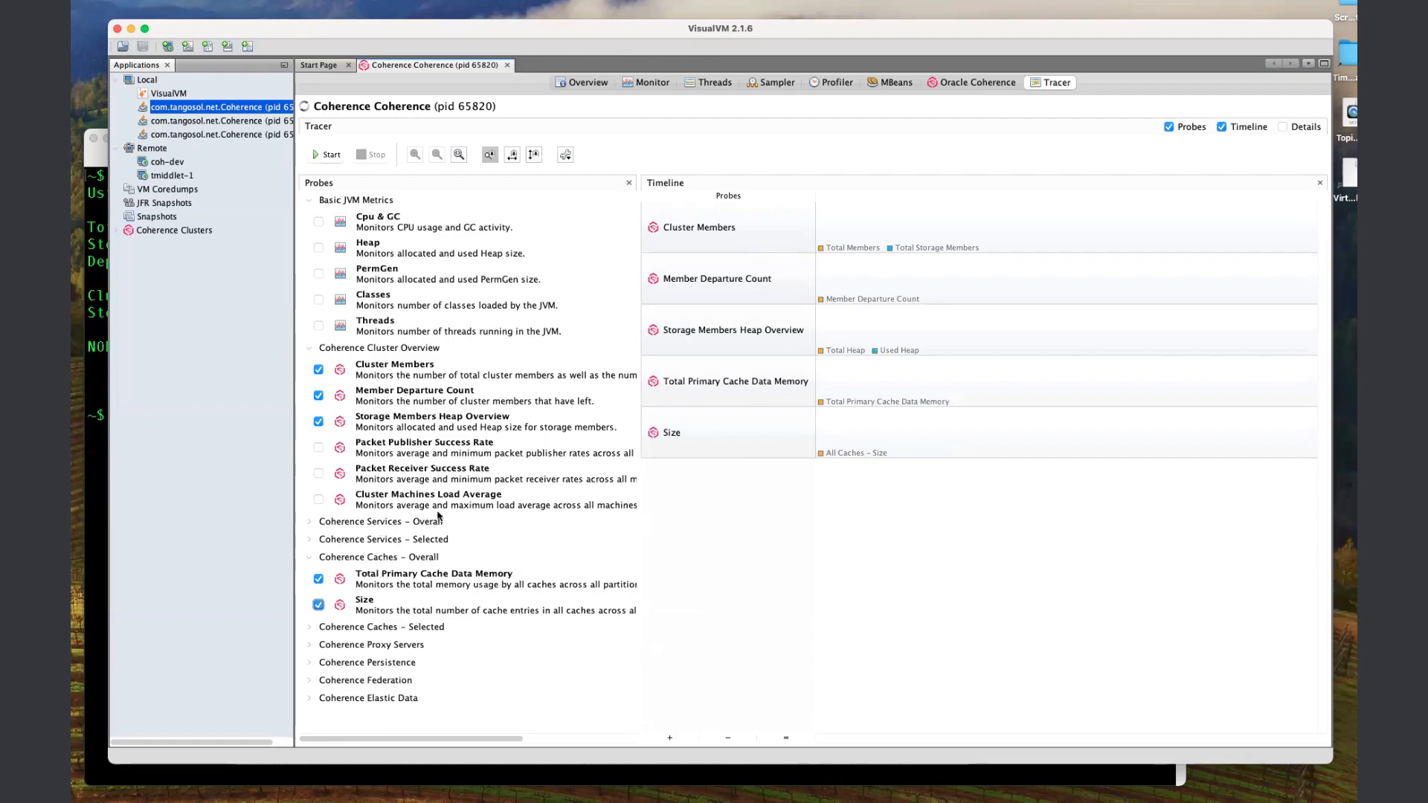
Start tracing the selected probes and scale the timeline to fit the window.
left_click(320, 154)
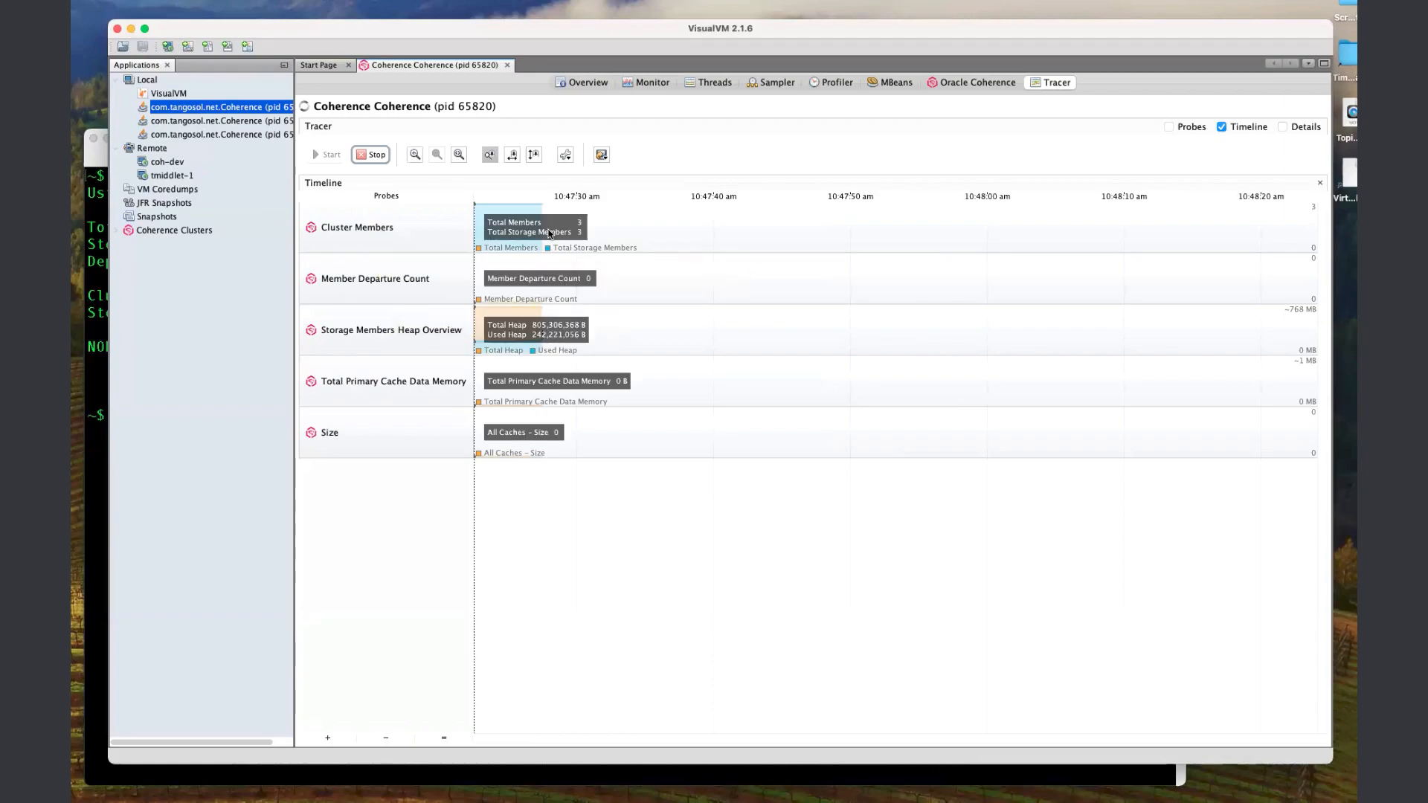
mouse_move(540, 236)
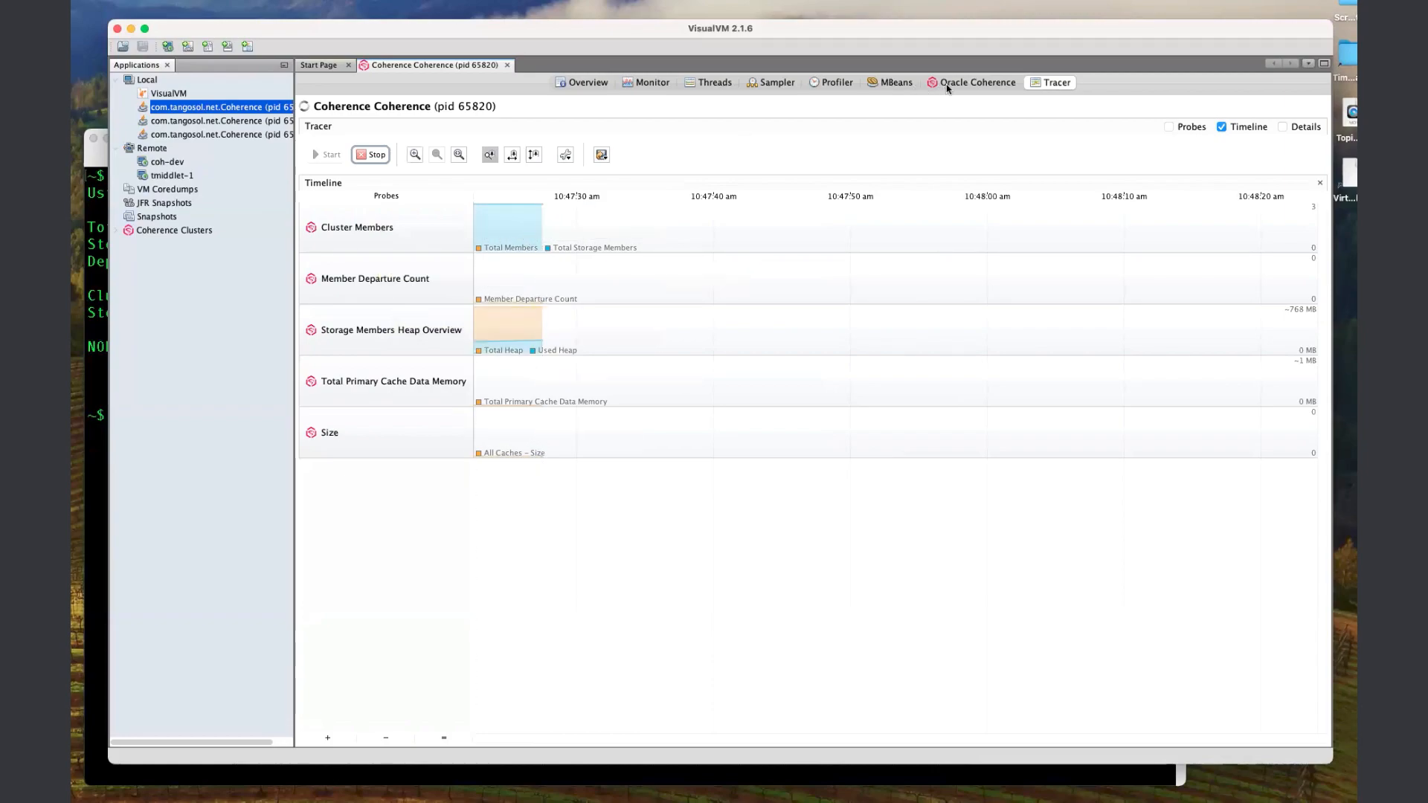
mouse_move(717, 262)
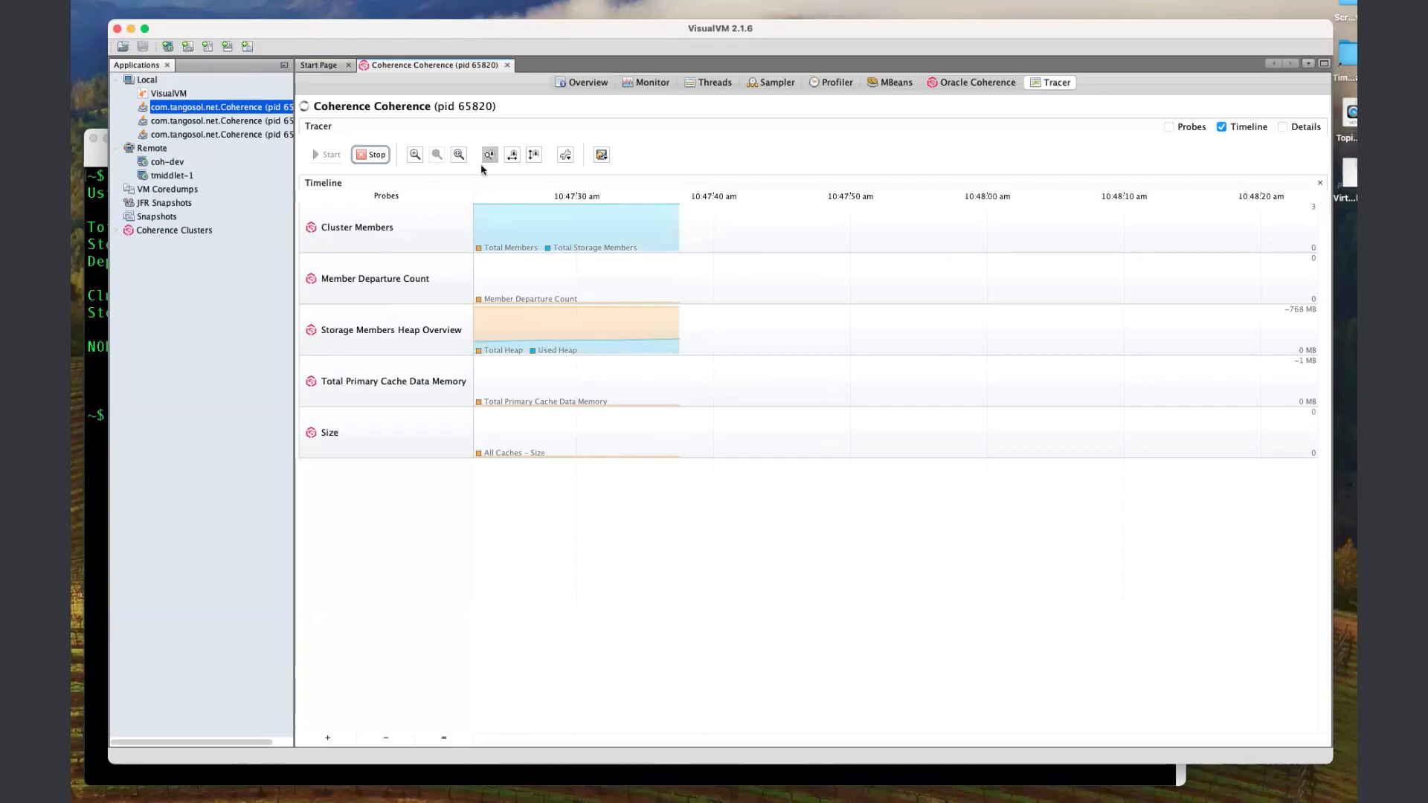
left_click(459, 154)
mouse_move(763, 253)
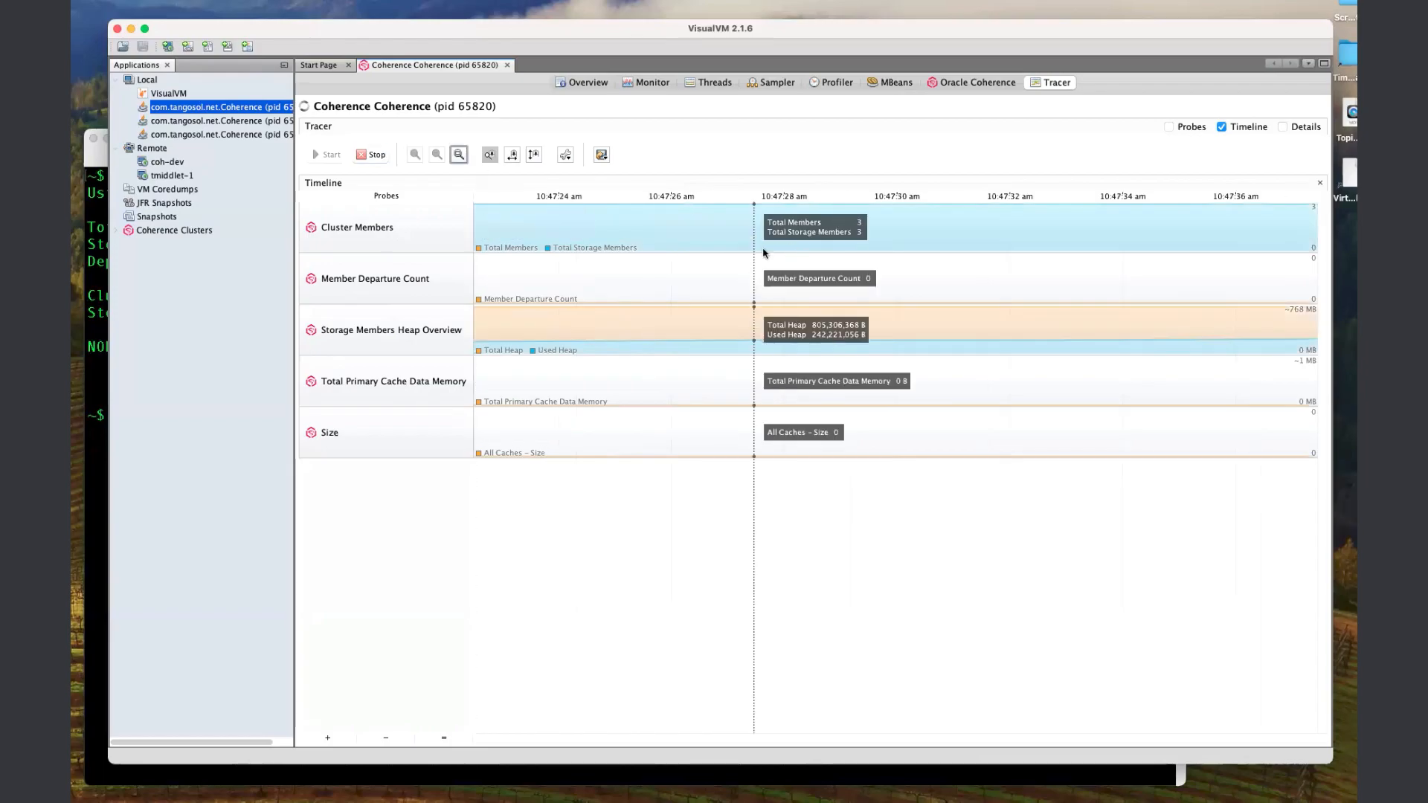
Switch to the terminal and launch the Coherence console with "cohctl start console".
left_click(93, 339)
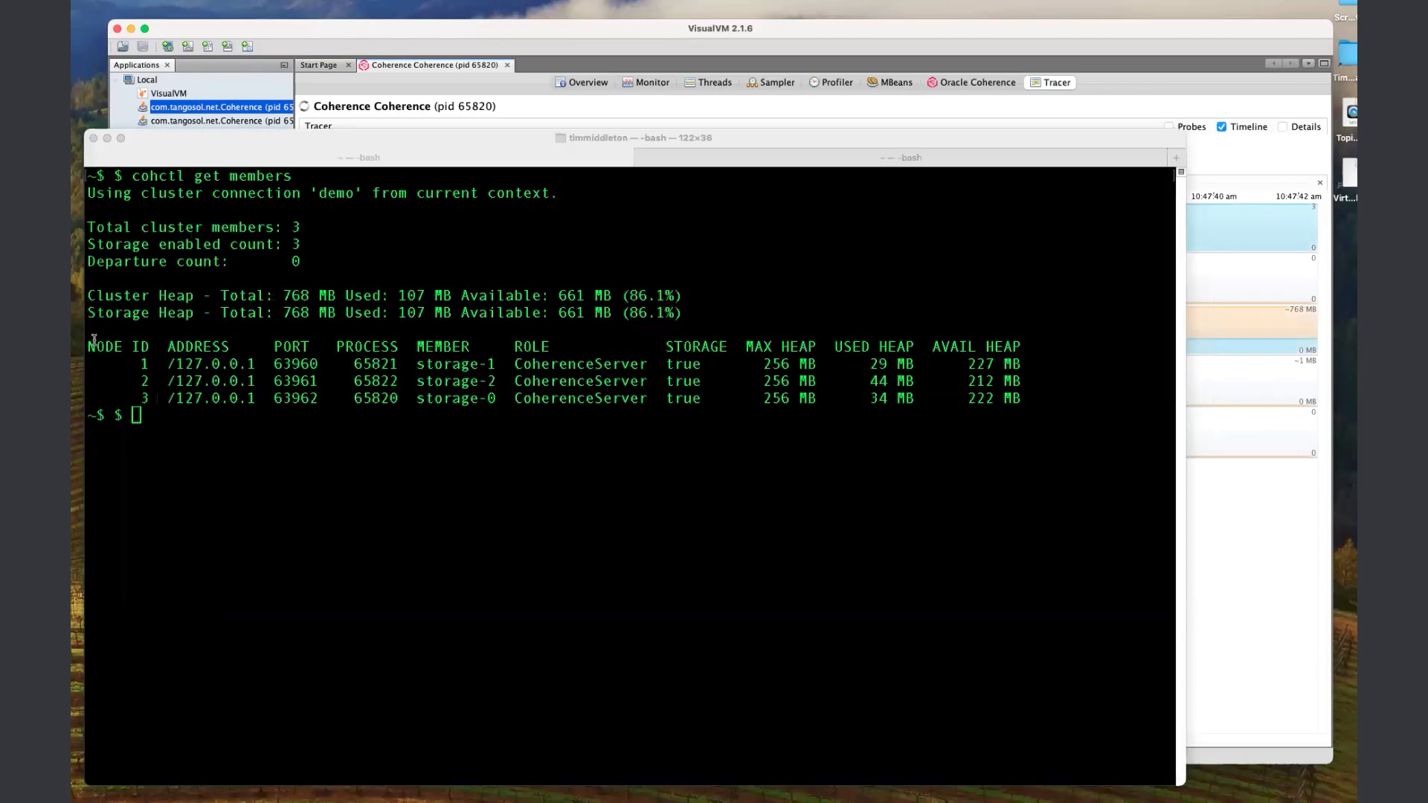
type("cohctl start ")
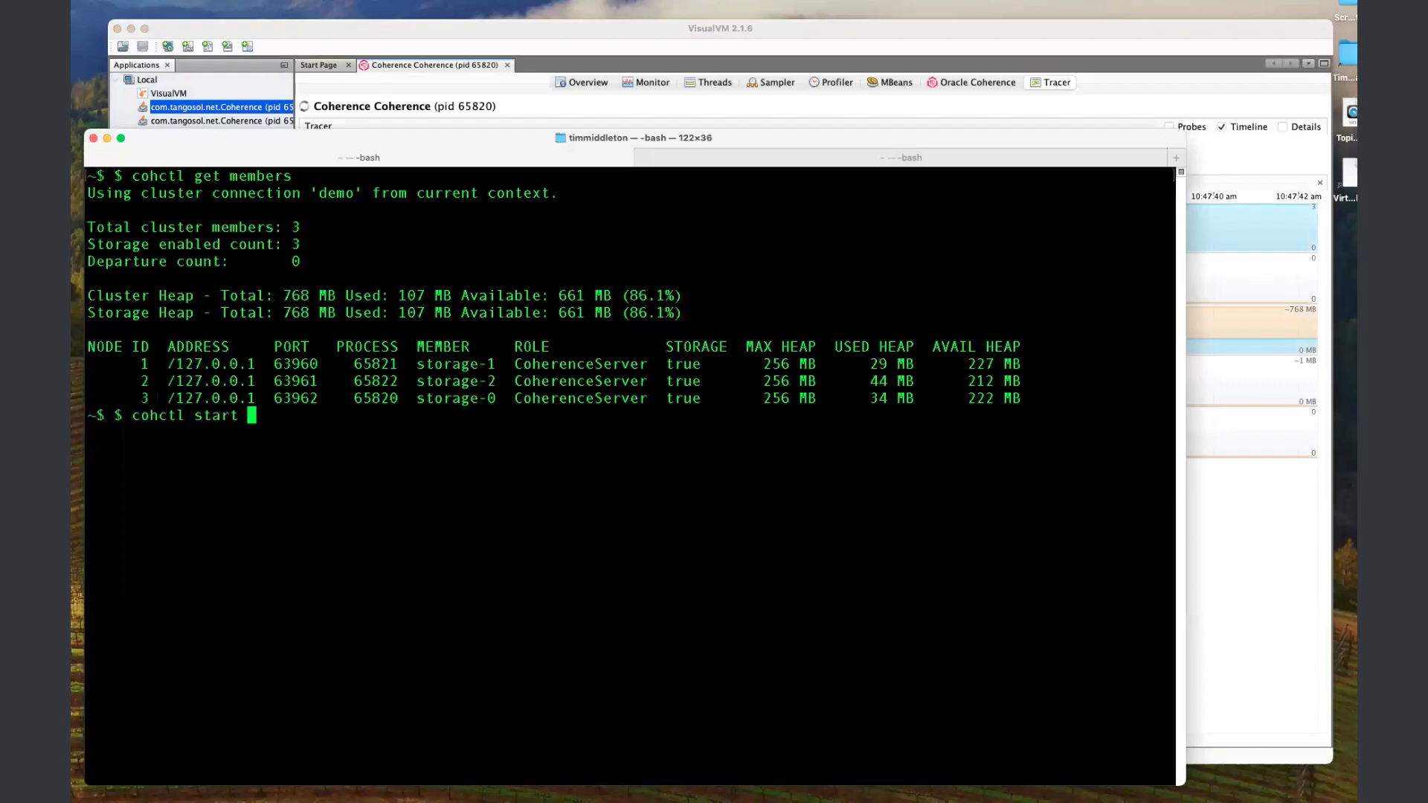
type("console")
key("Return")
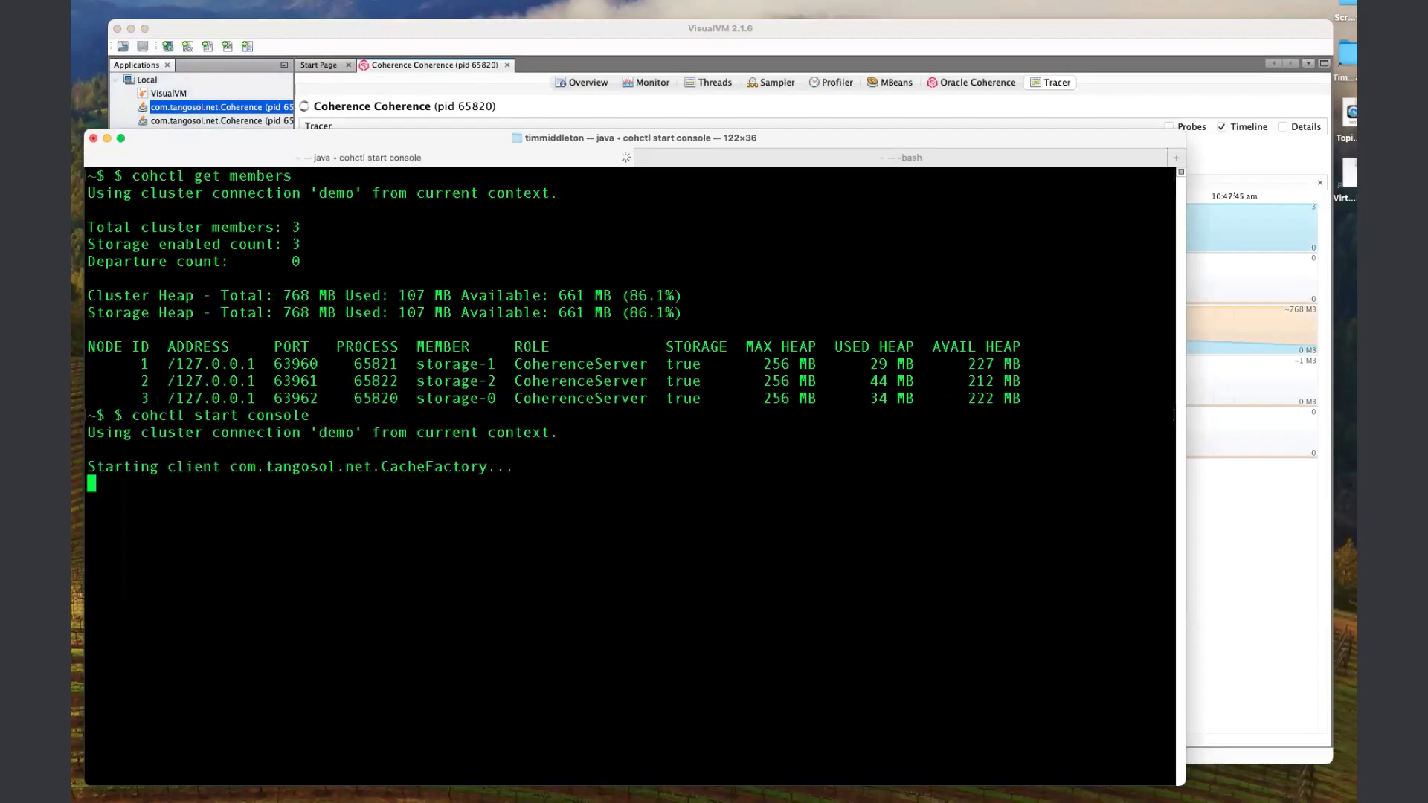
Select the cache named test in the Coherence console with "cache test".
type("caceh test")
key("Return")
type("cache test")
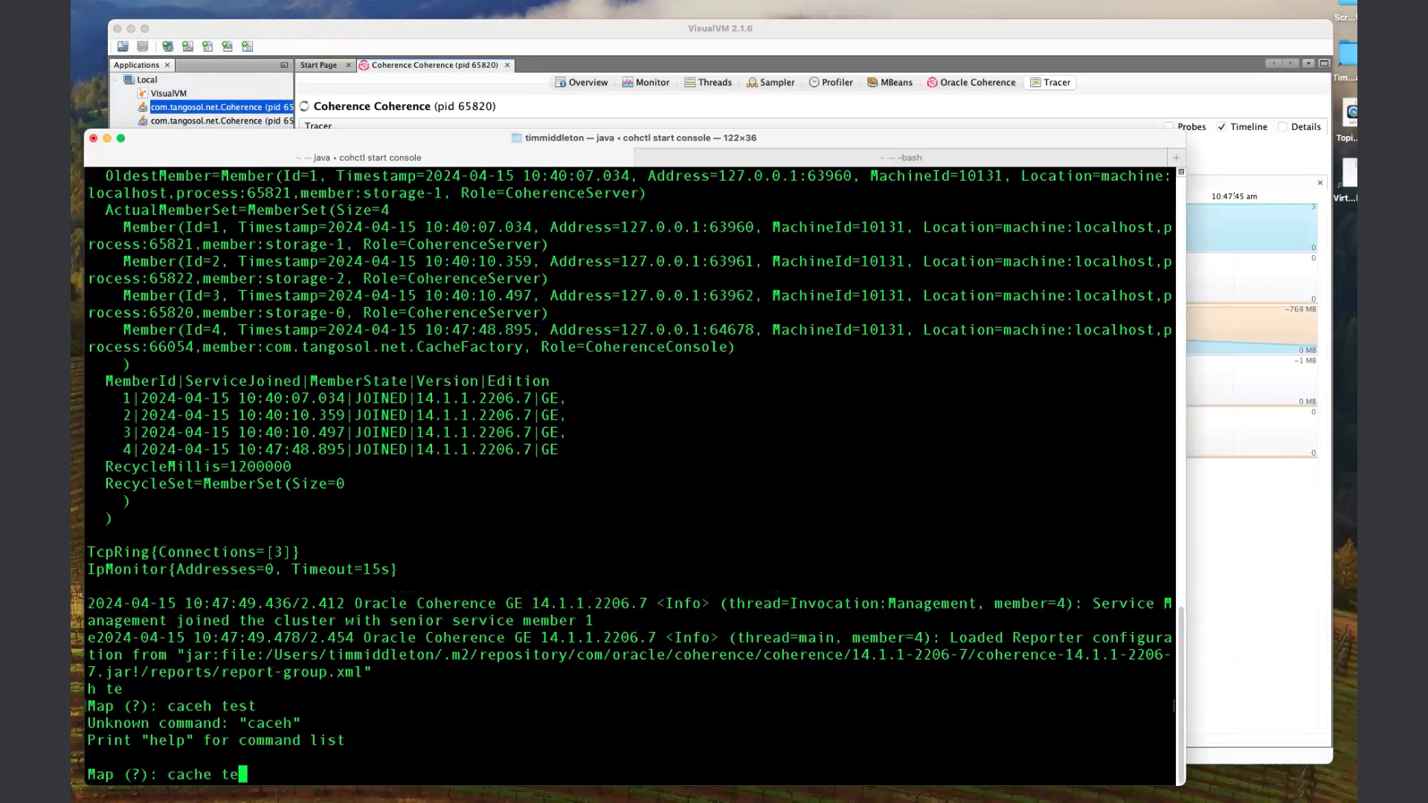
key("Return")
type("bul")
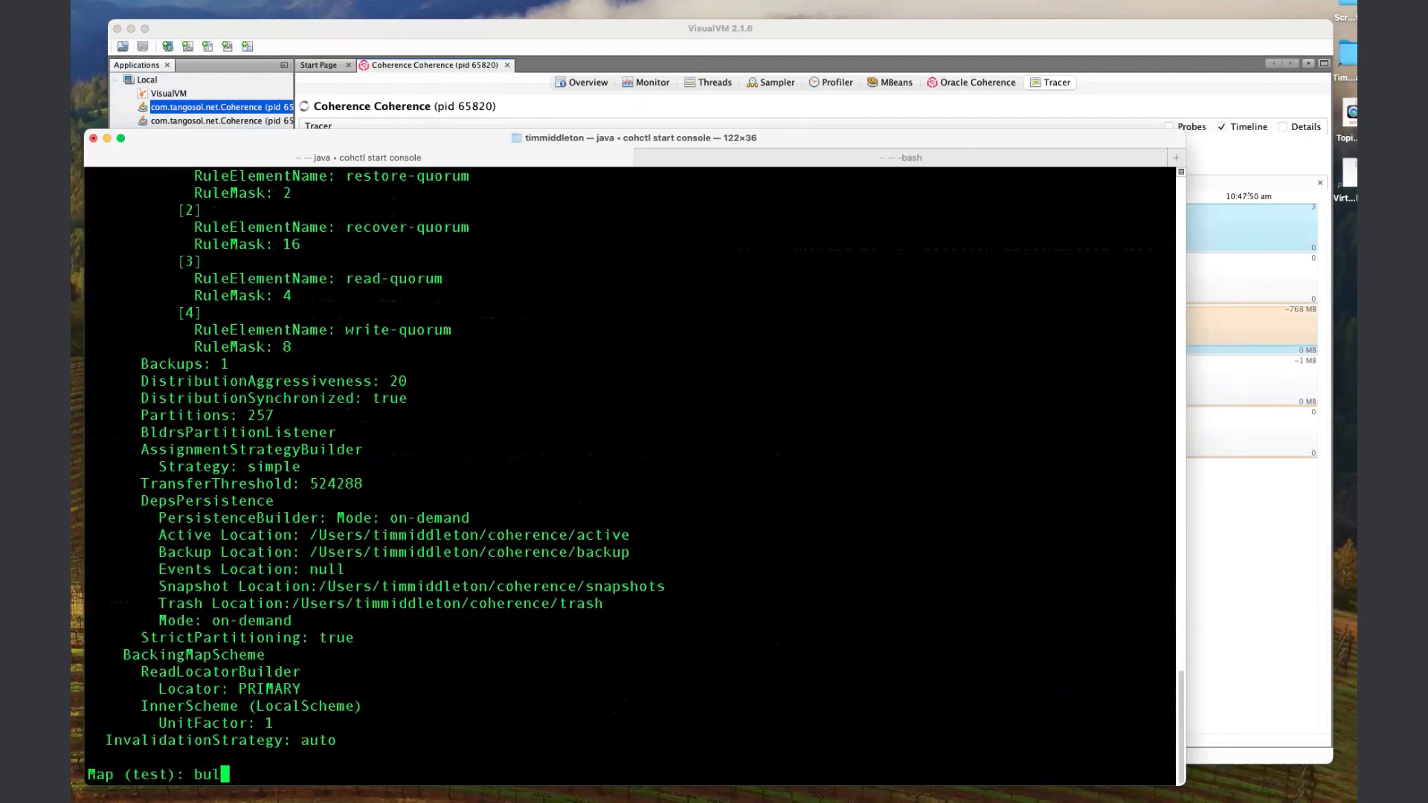
type("kput 10000 100 0 100")
key("Return")
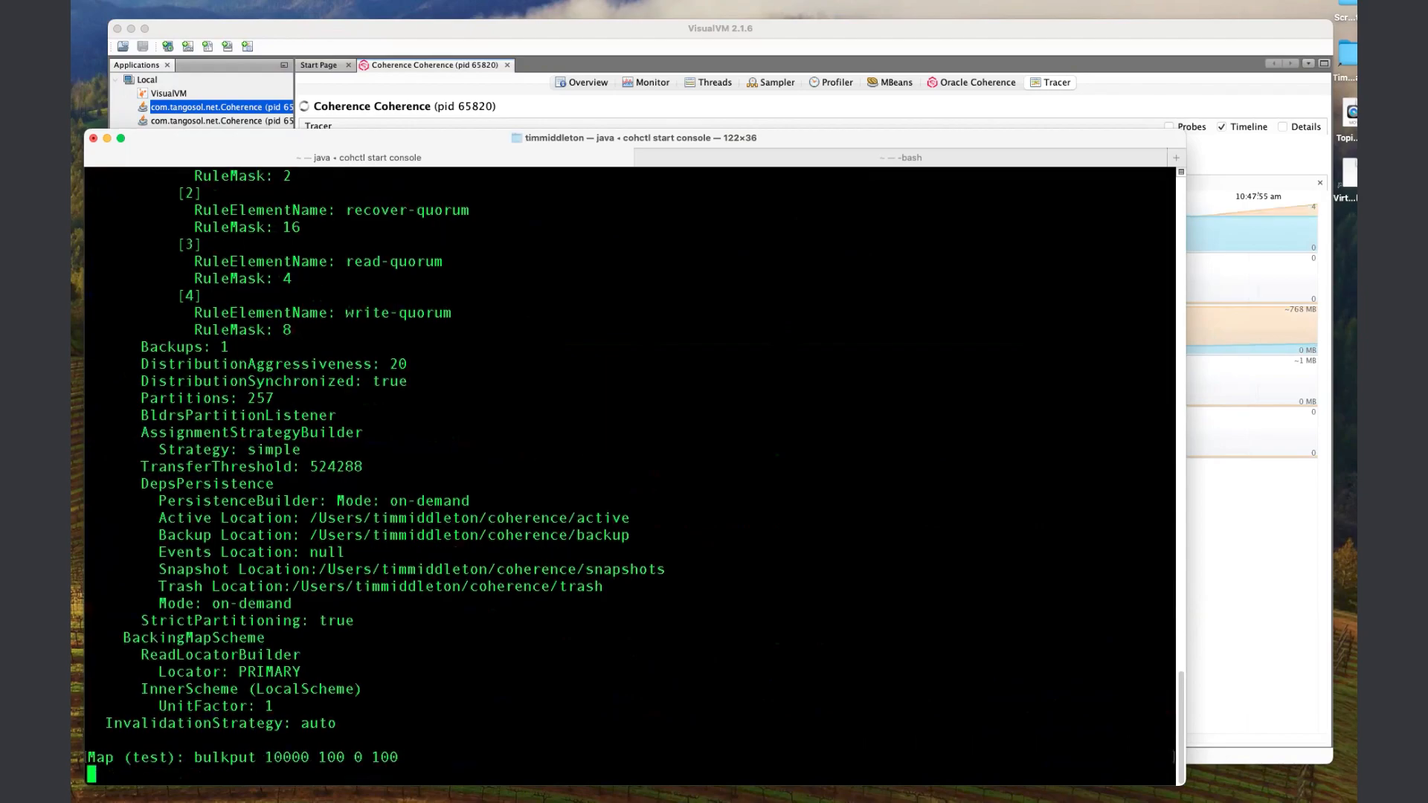
Switch to VisualVM, check the test cache's size and memory in the Oracle Coherence cache list, and return to the Tracer timeline.
left_click(401, 28)
mouse_move(1188, 392)
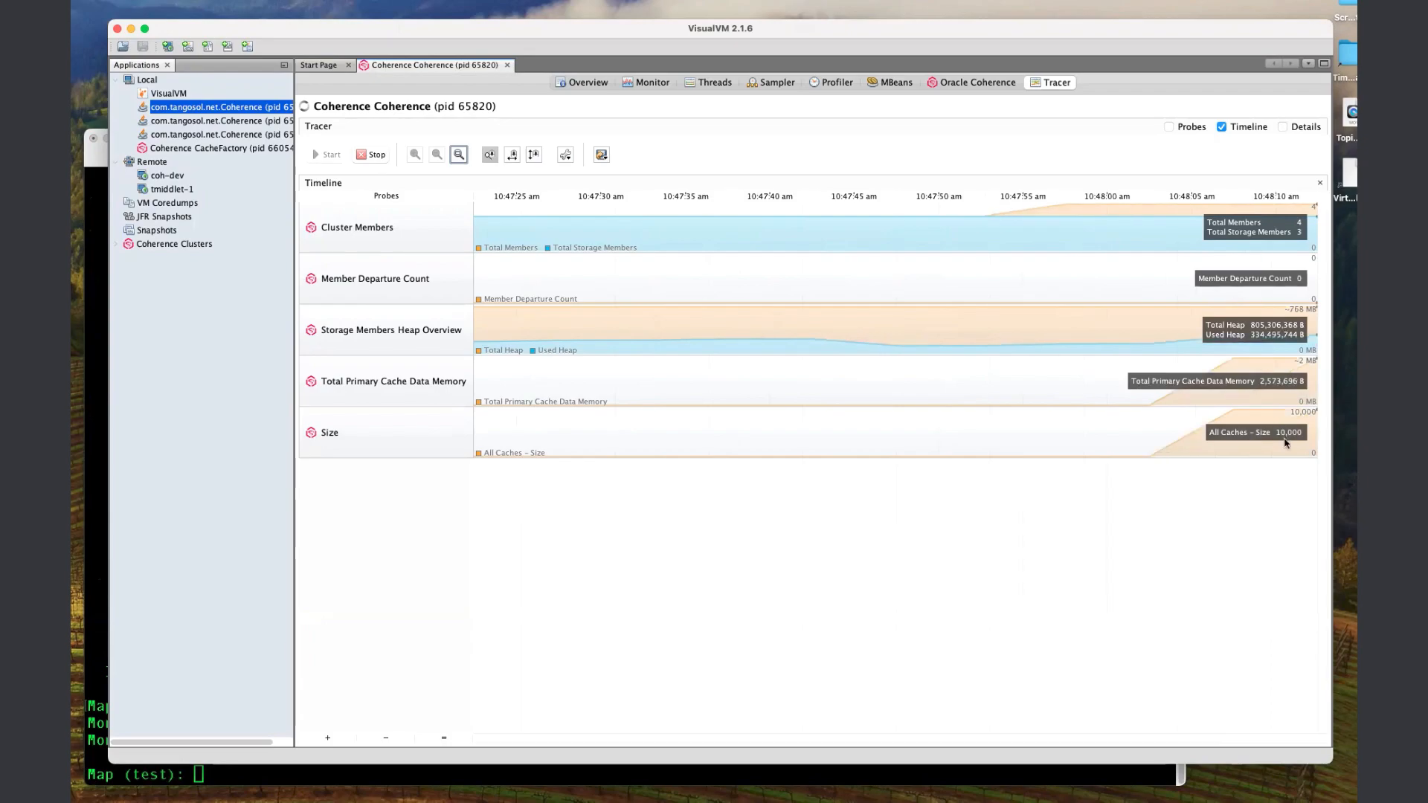
left_click(966, 85)
left_click(635, 154)
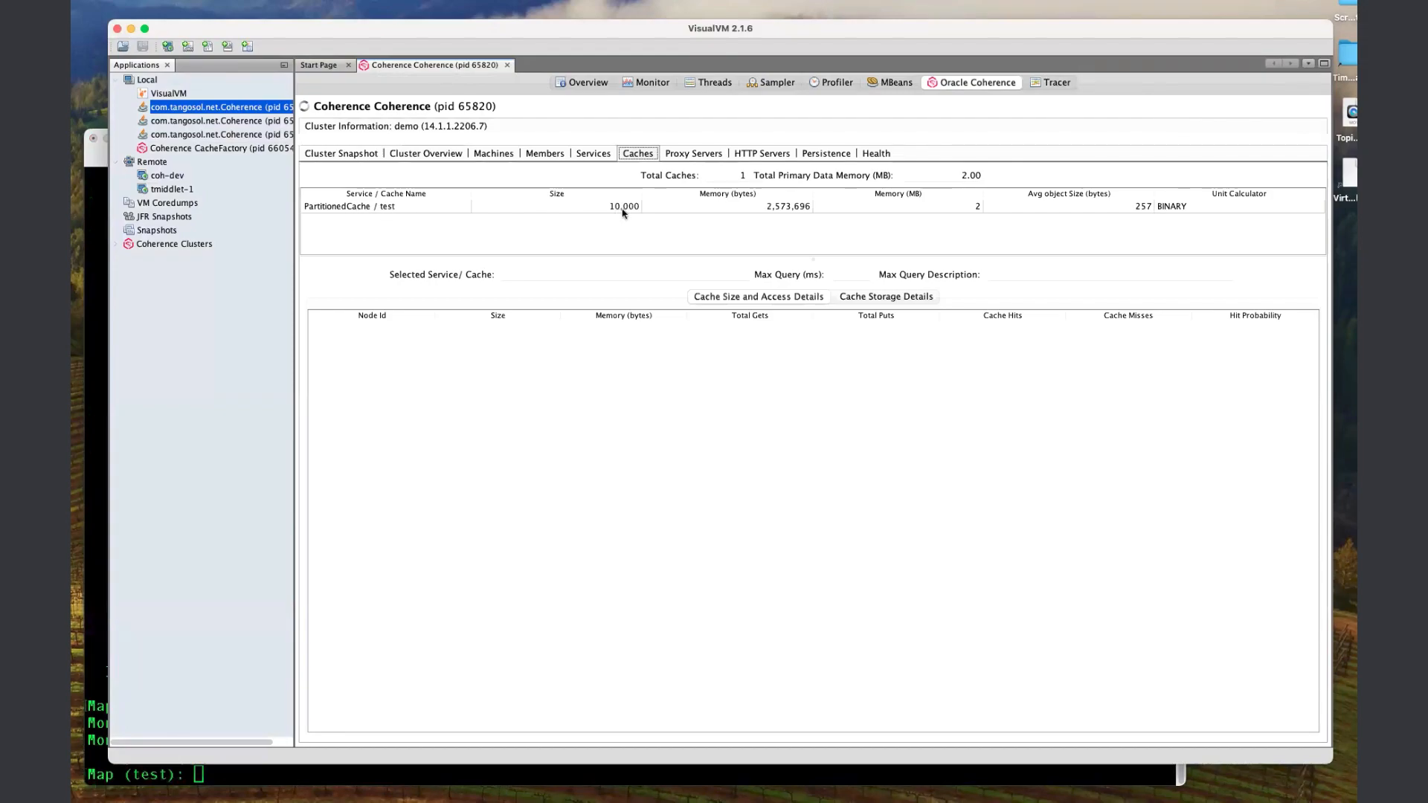
left_click(897, 83)
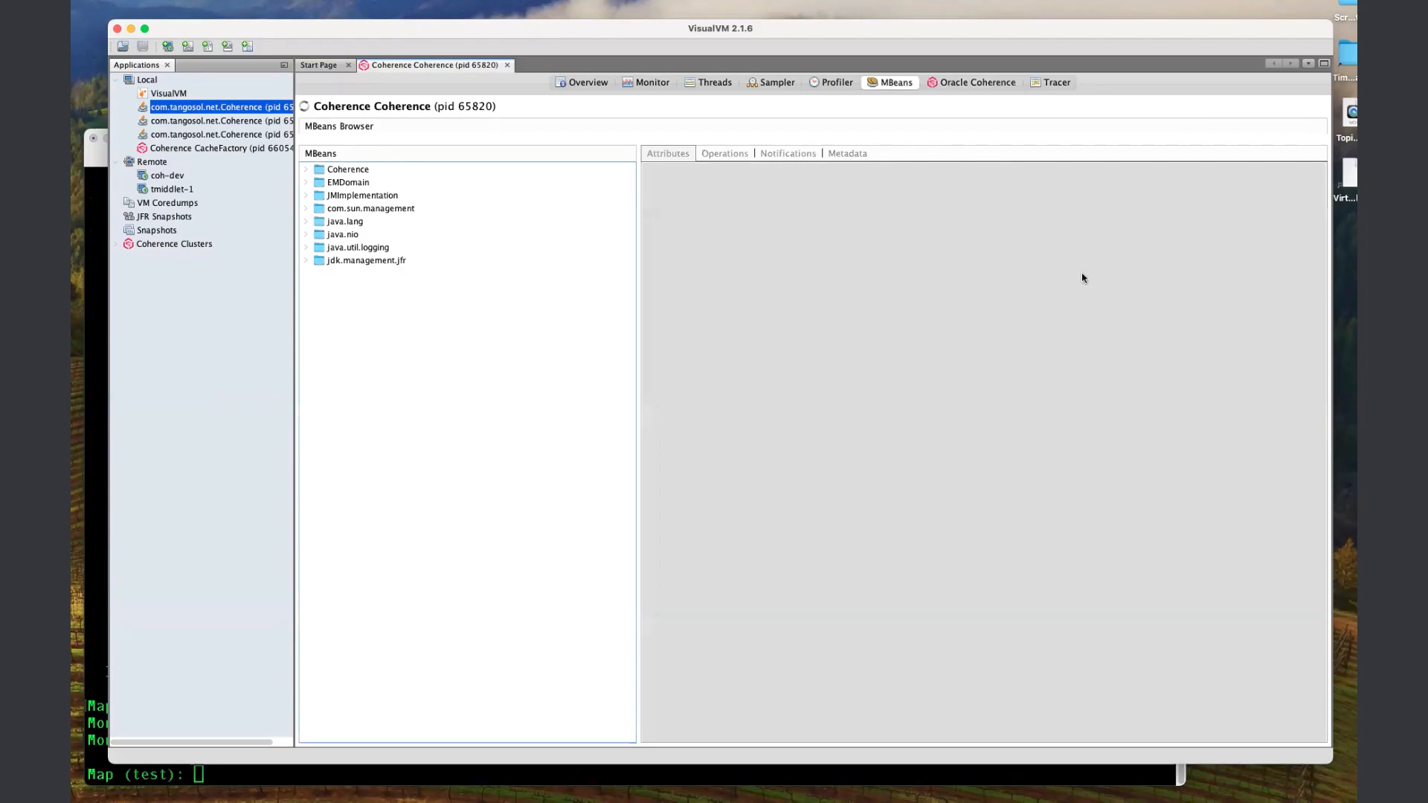
left_click(1039, 84)
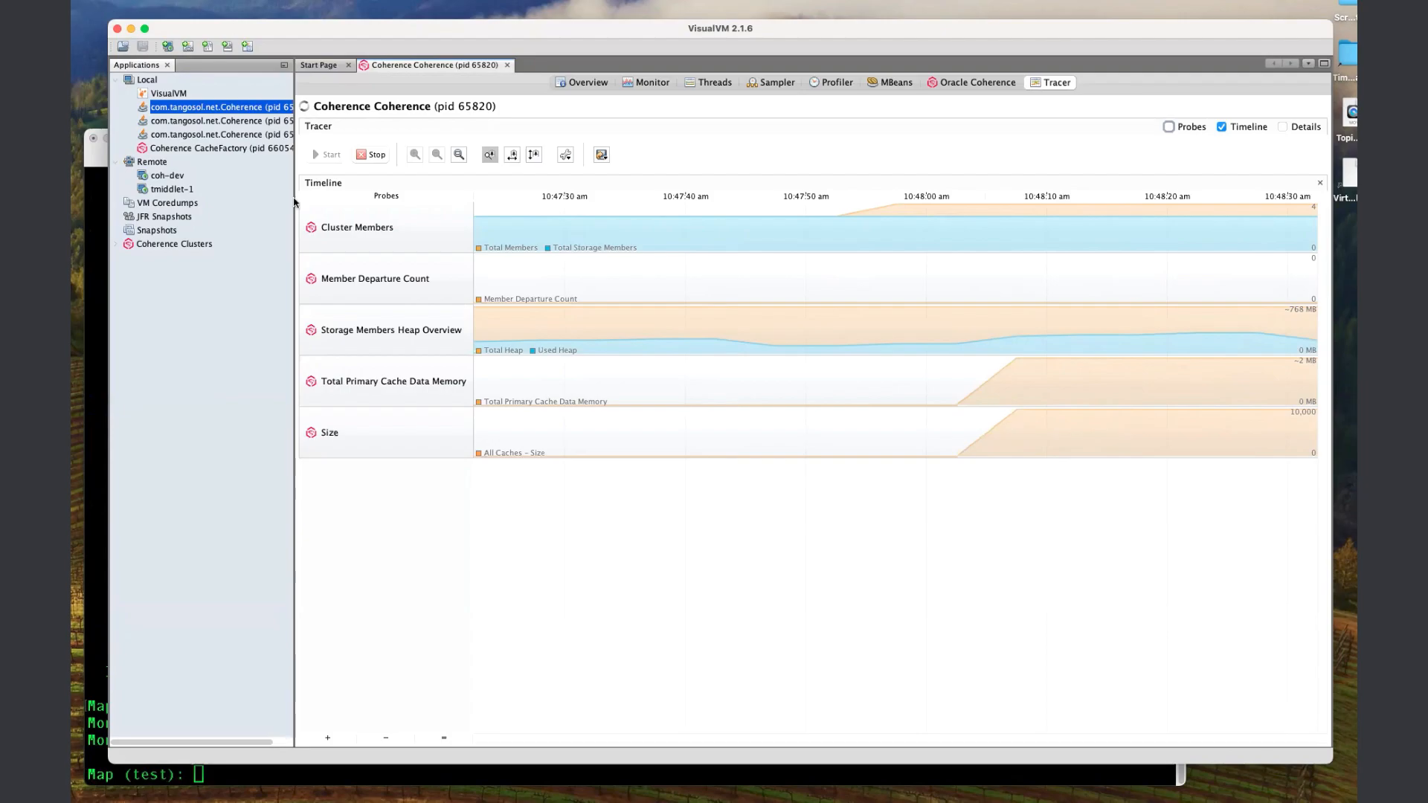
Export all Tracer data as test.csv in CSV format, replacing the existing file.
left_click(603, 158)
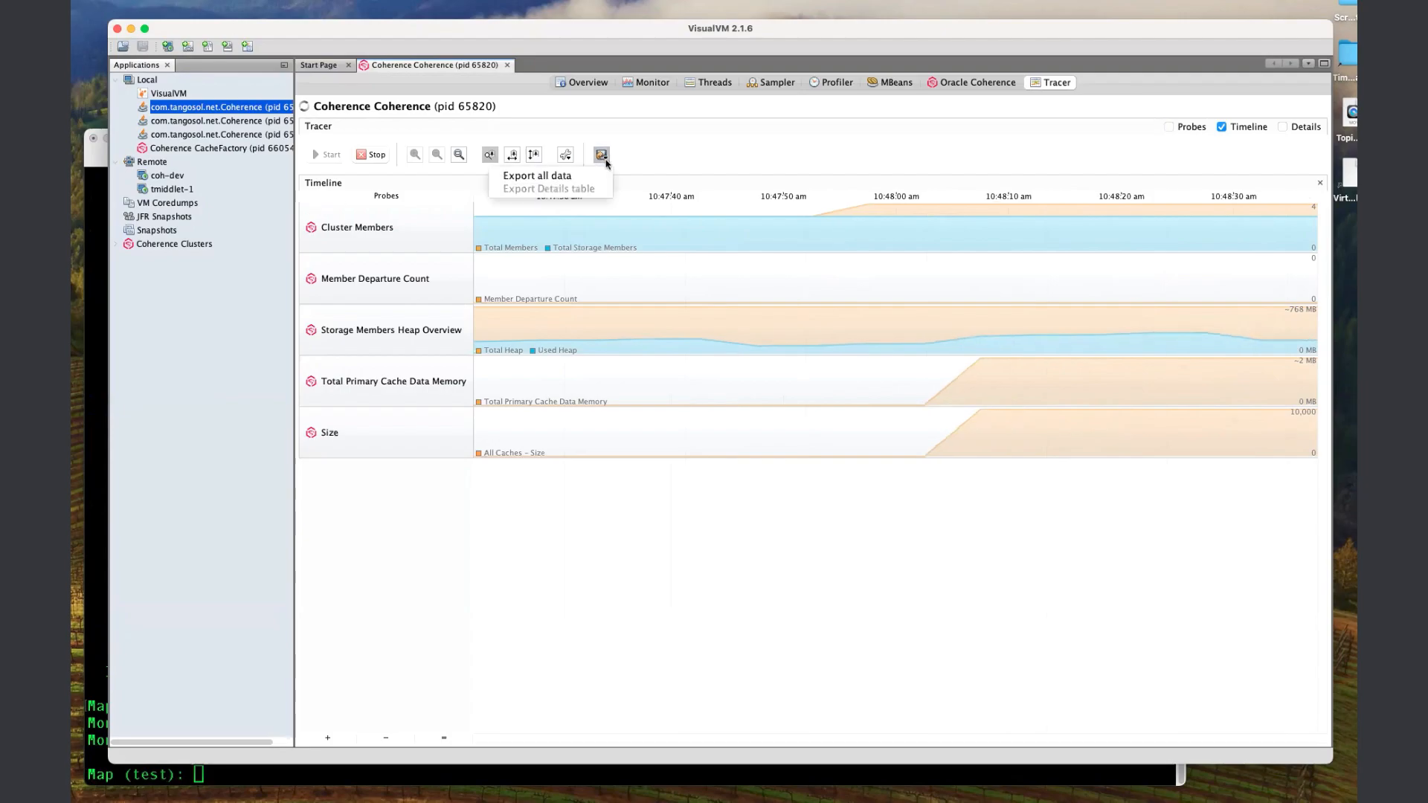
left_click(564, 175)
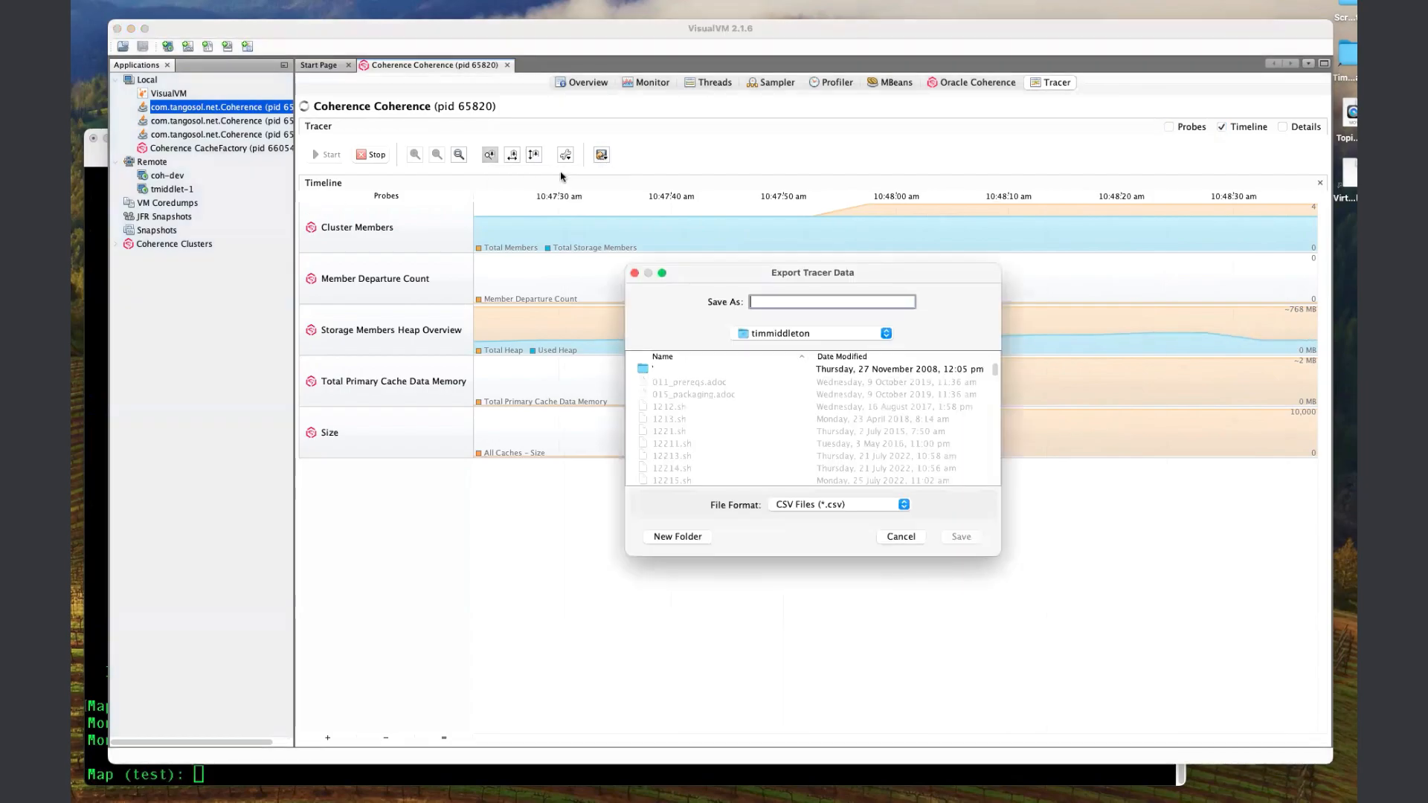
type("test")
key("BackSpace")
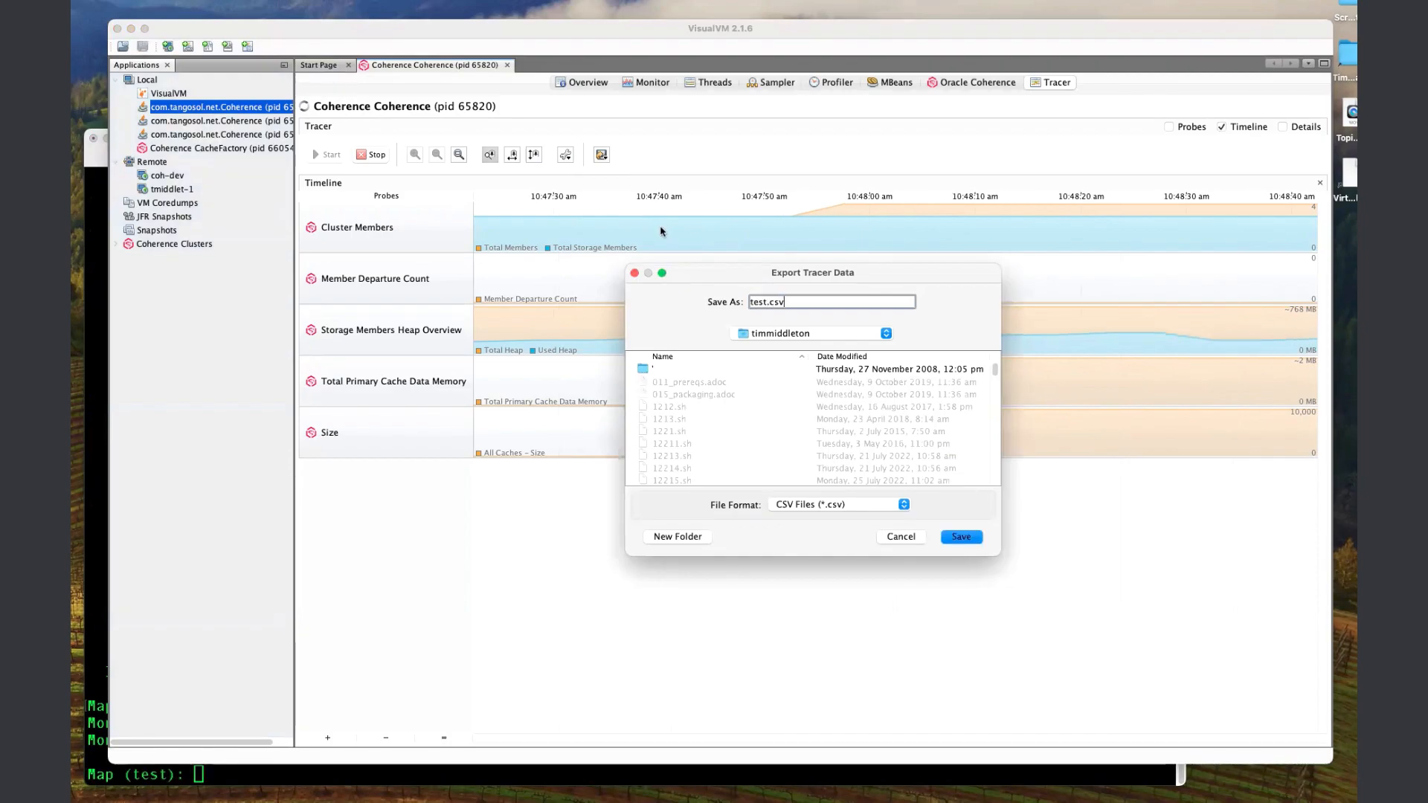
key("Return")
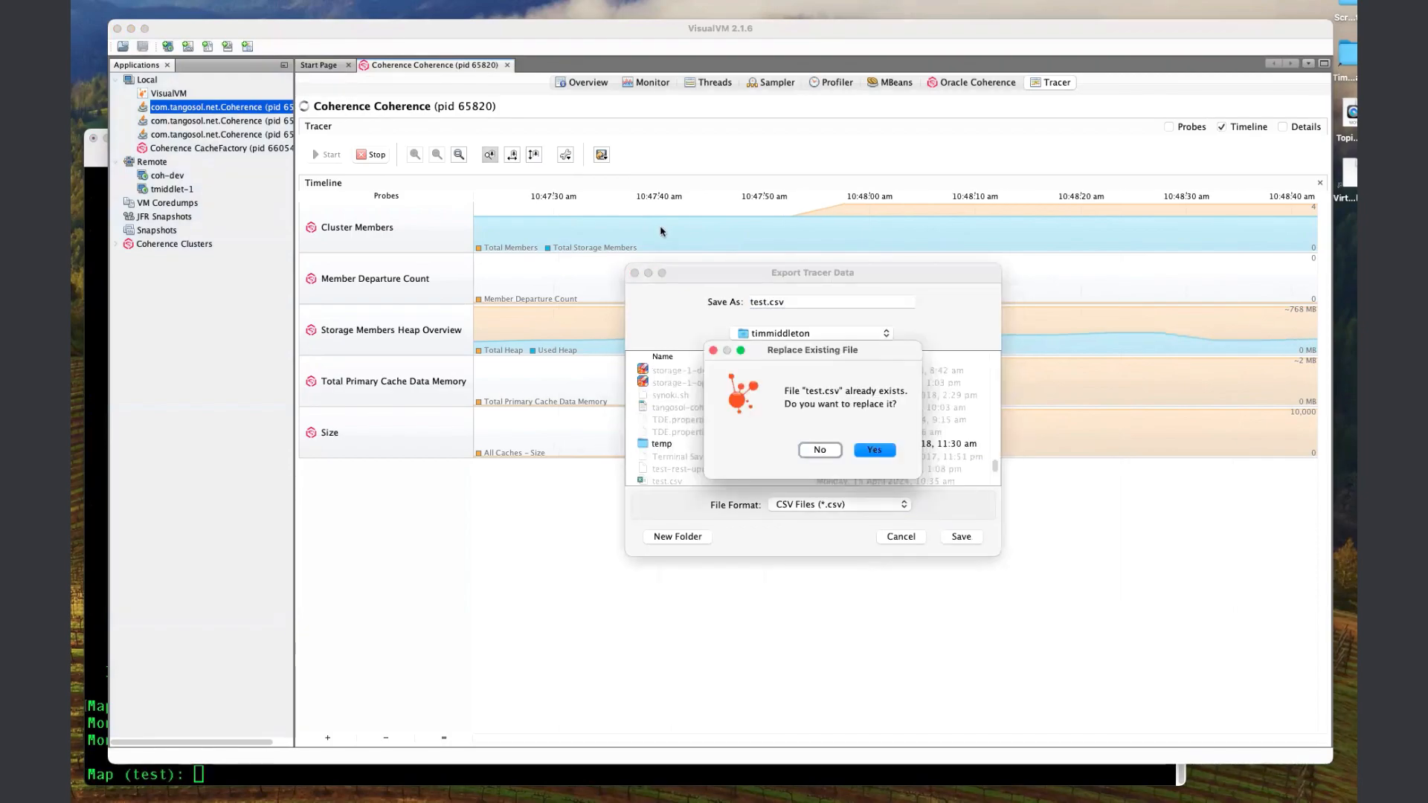
left_click(890, 454)
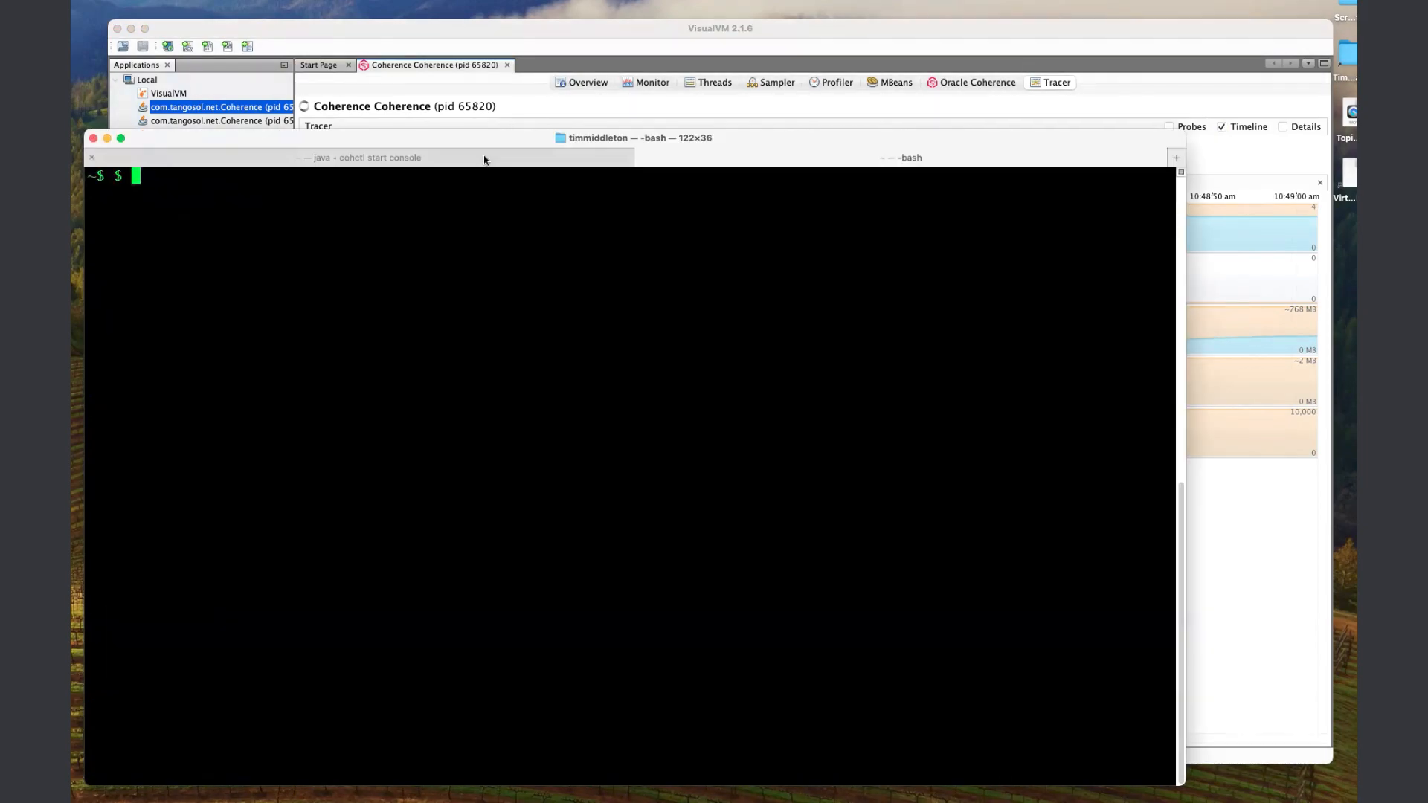
Switch to a bash session in the terminal and open the exported file with "open ~/test.csv".
type("open ~/test")
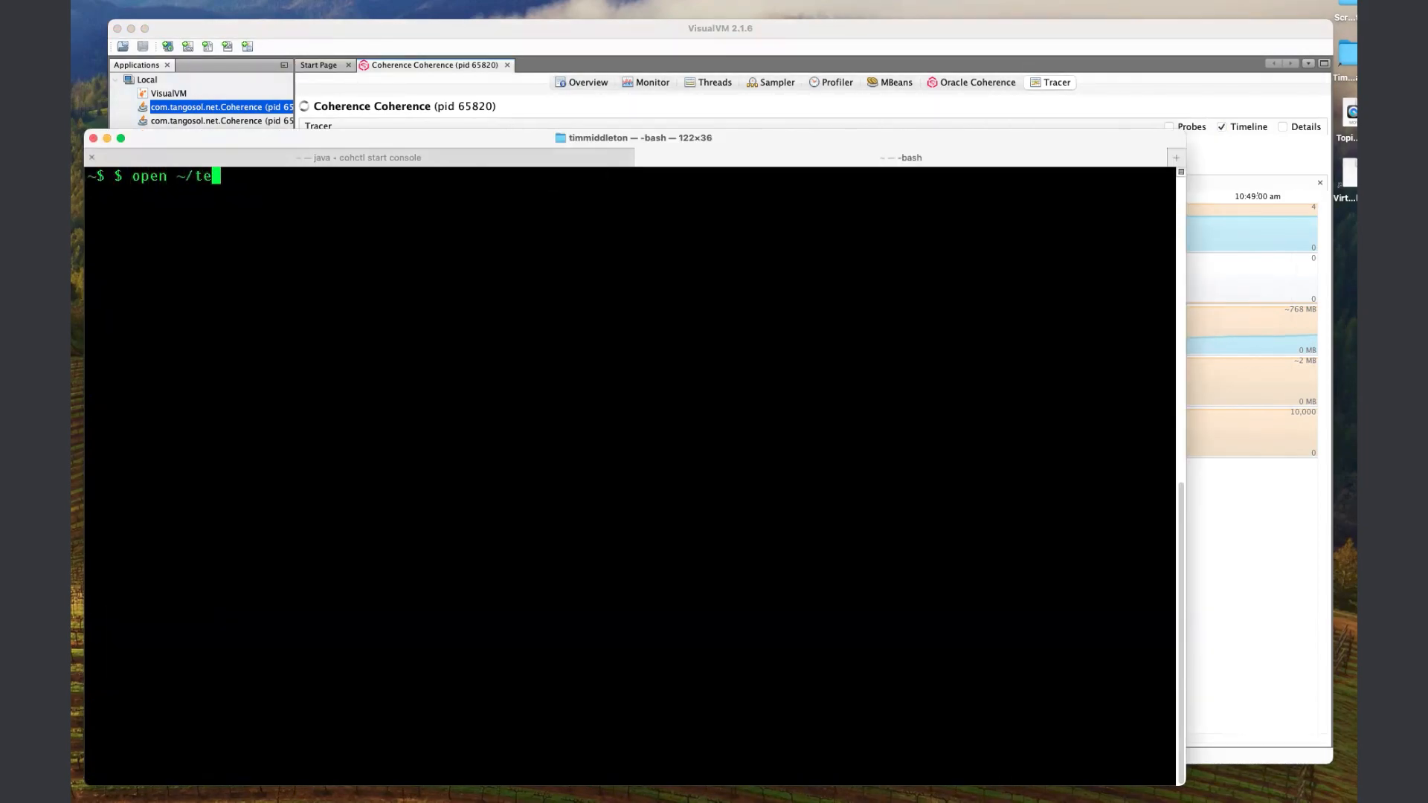
type(".csv")
key("Return")
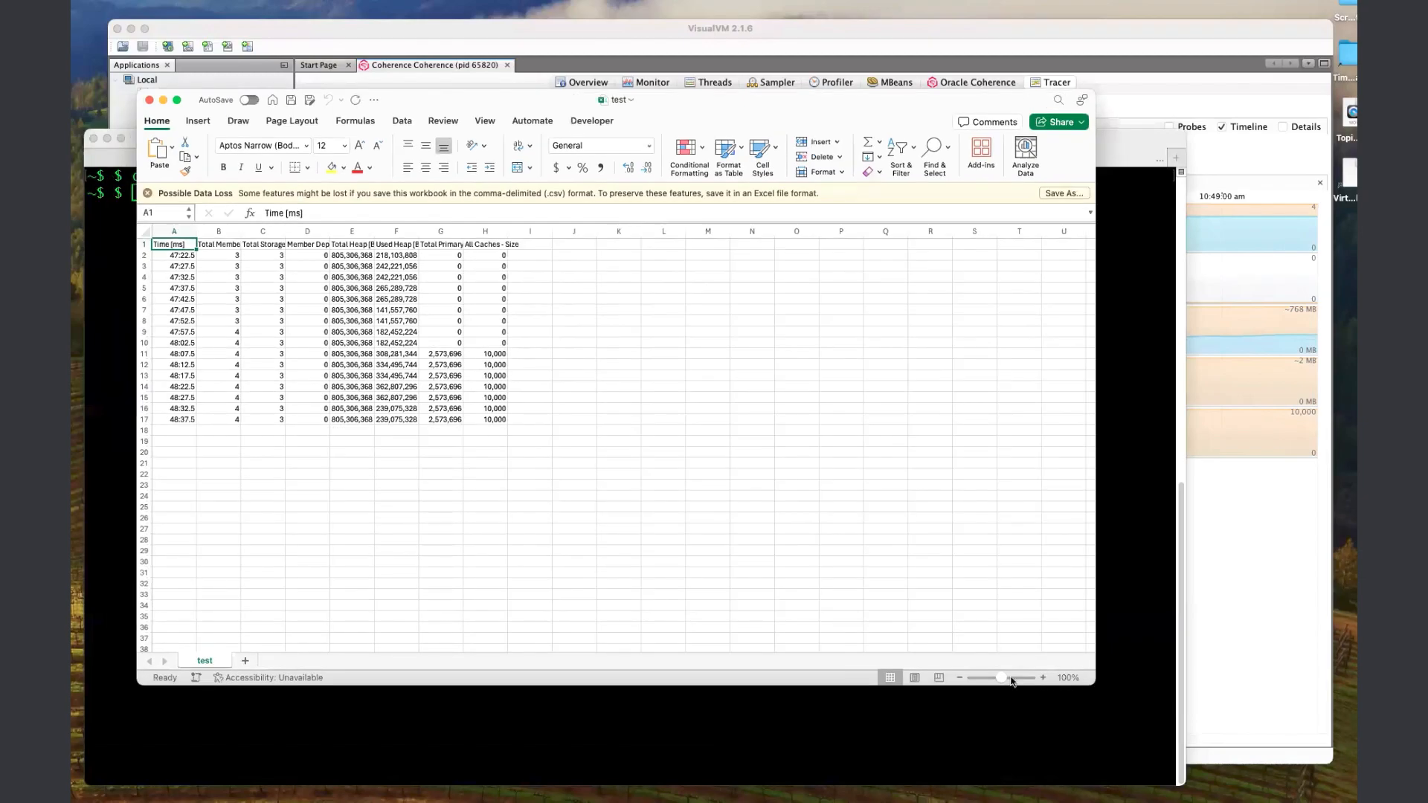
Insert a recommended line chart of Total Heap and Used Heap over Time, and place it beside the data, clear of the filled columns.
left_click_drag(1001, 679, 1005, 678)
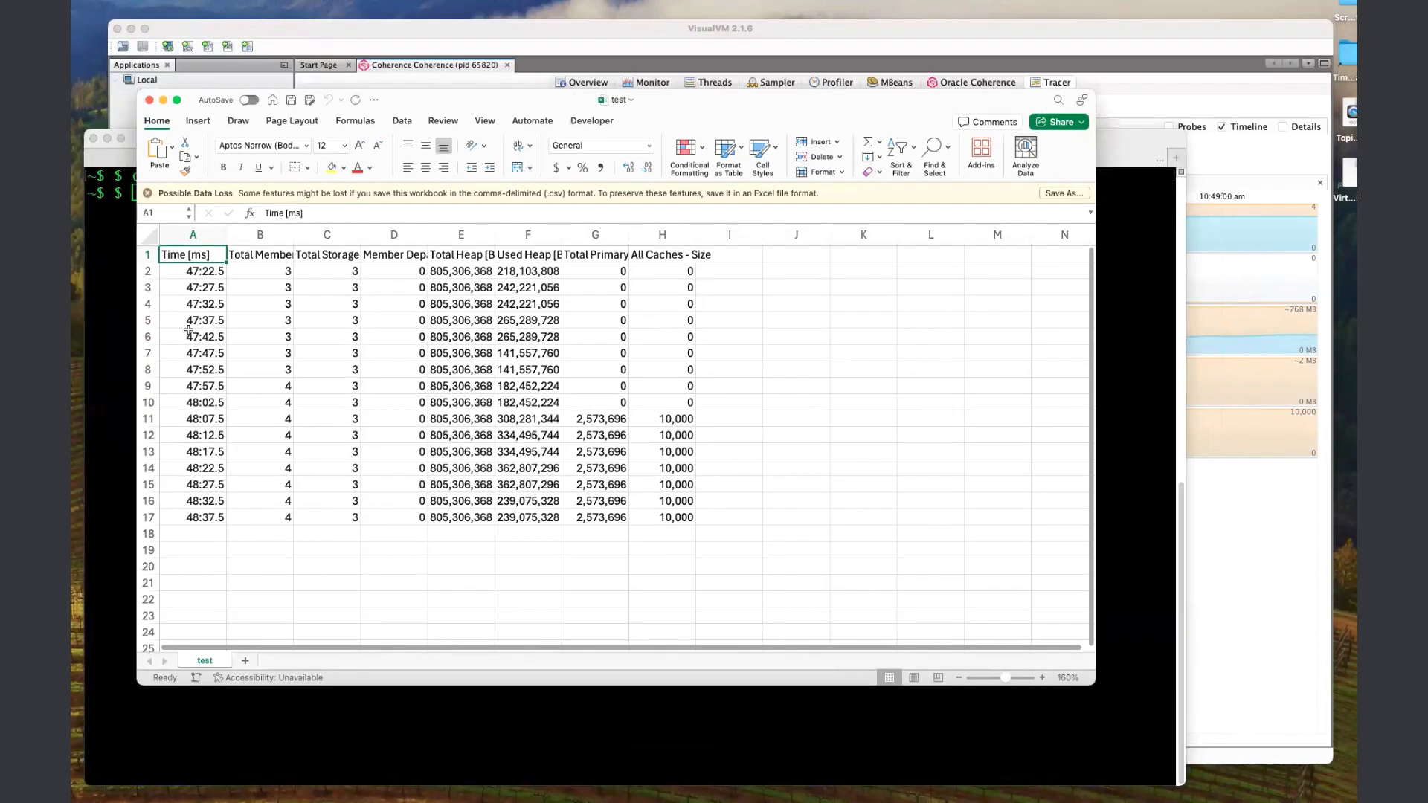
left_click(149, 236)
left_click(205, 236)
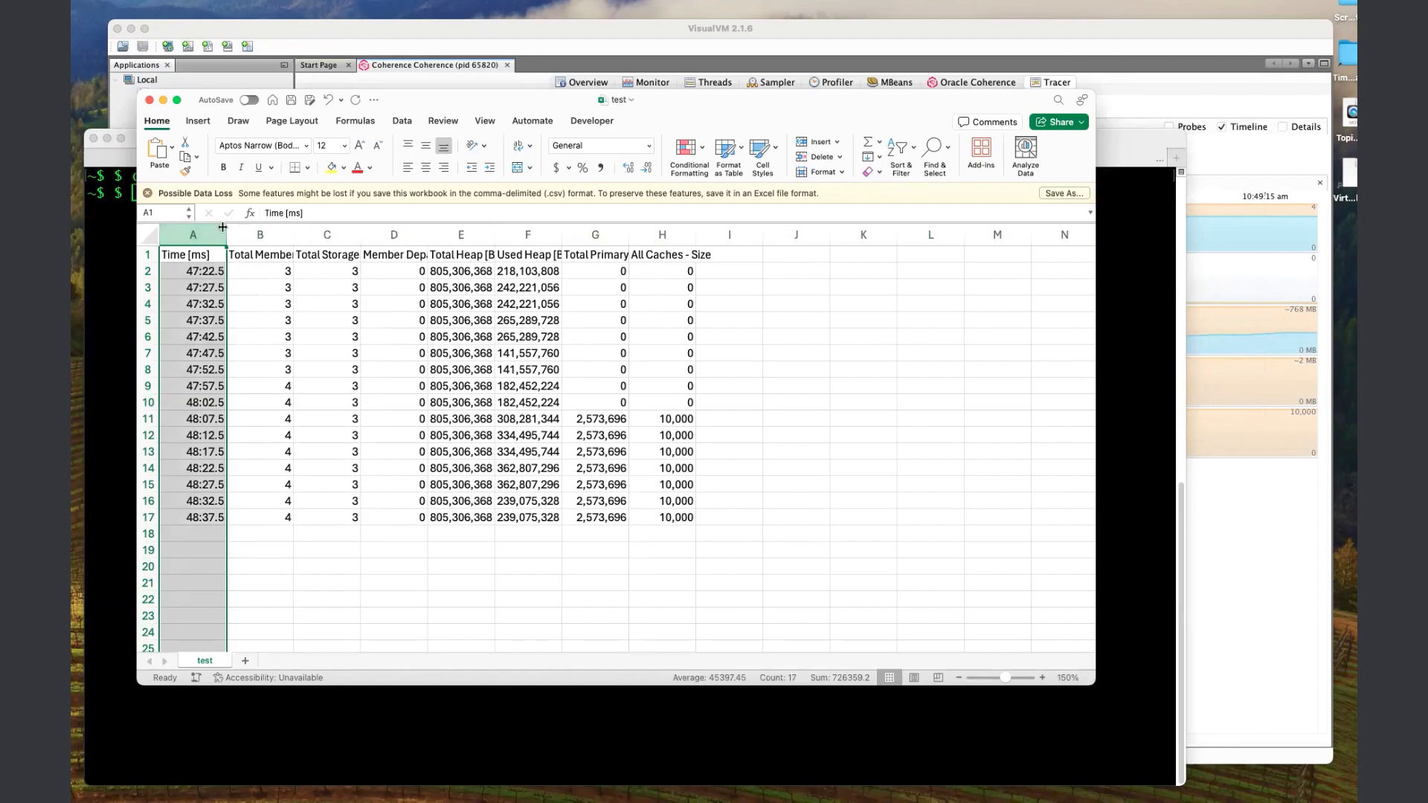
left_click(454, 234, "super")
left_click(511, 234, "super")
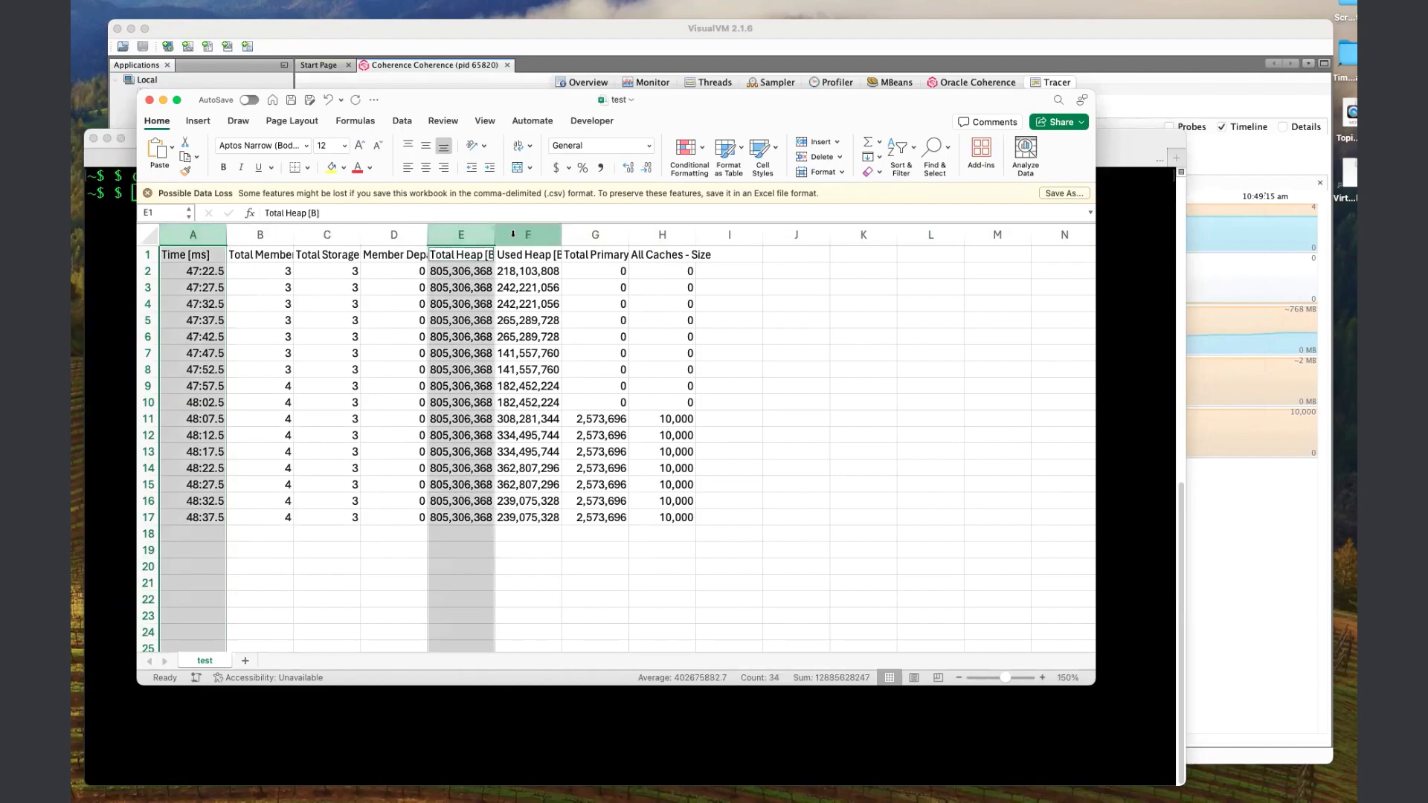
left_click(198, 122)
left_click(484, 151)
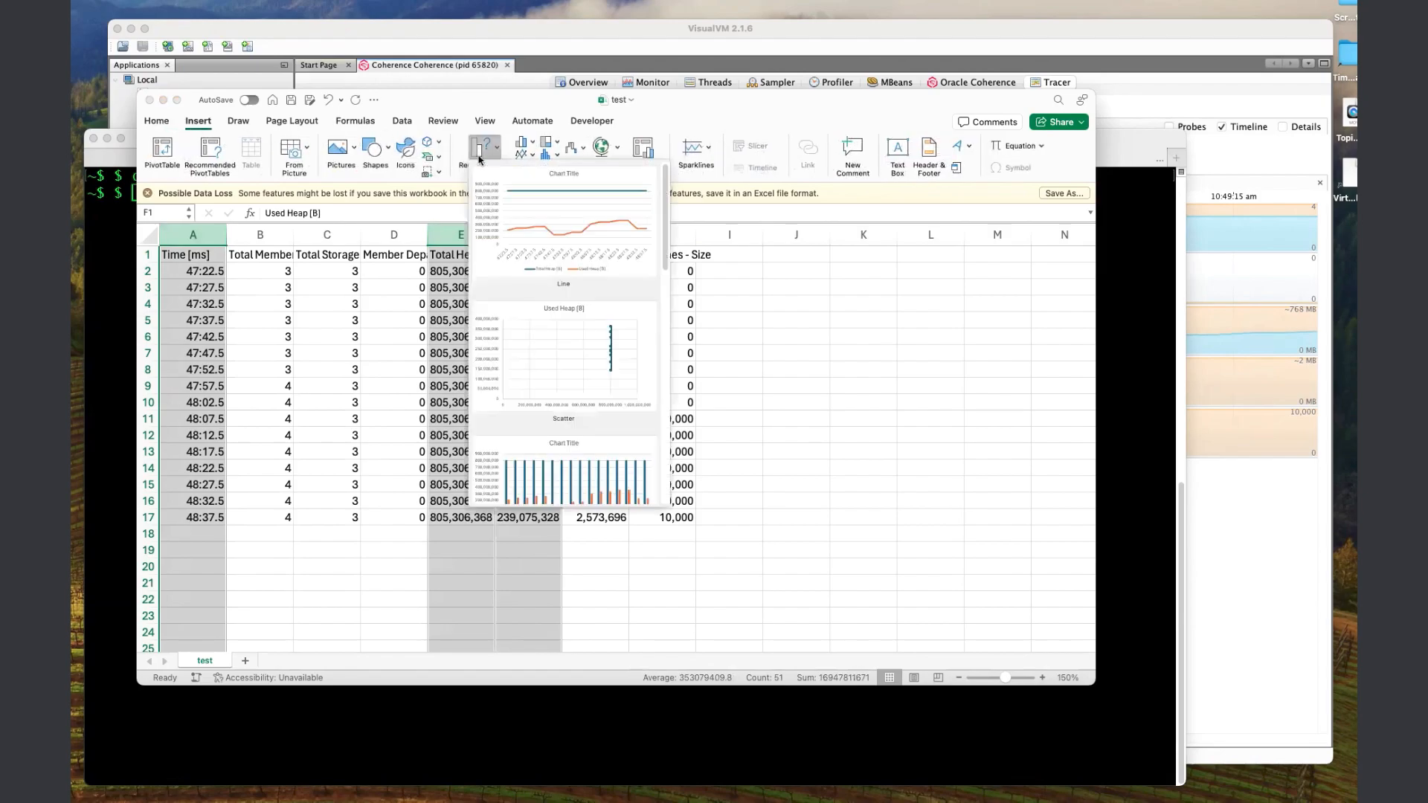
left_click(579, 234)
left_click_drag(705, 357, 1032, 257)
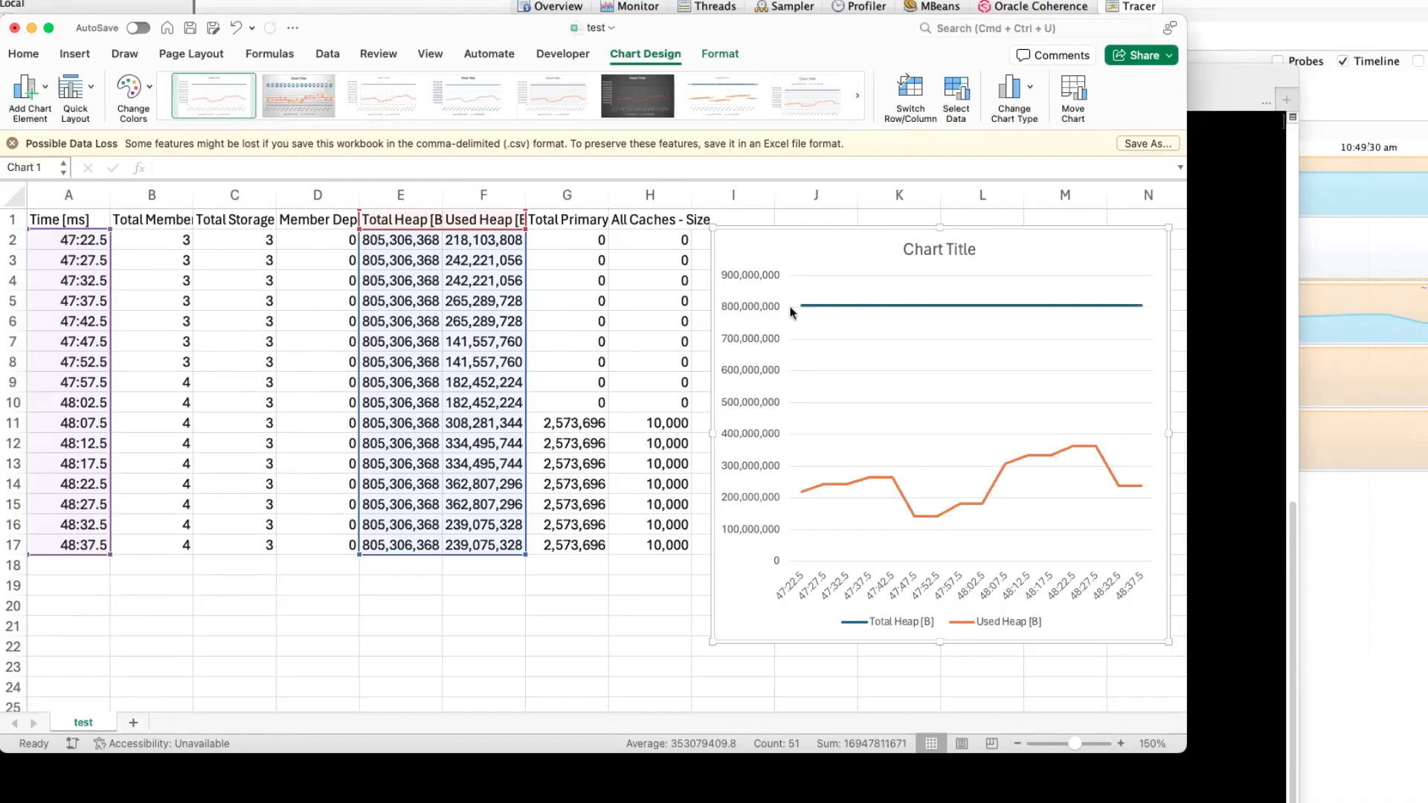